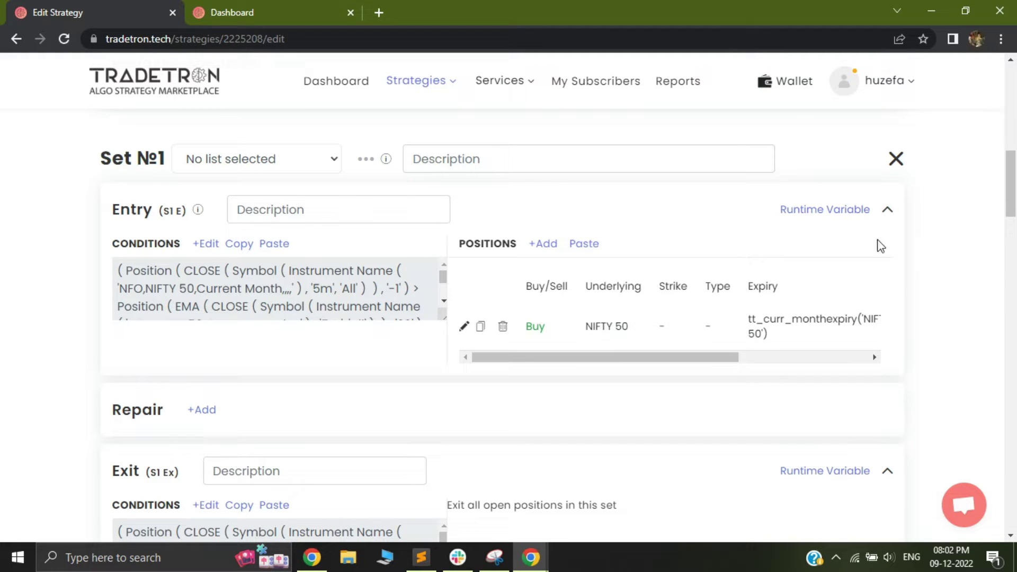
# - Highlight the runtime variables description on the strategy page, then deselect it
pyautogui.moveTo(758, 215); pyautogui.dragTo(880, 219)
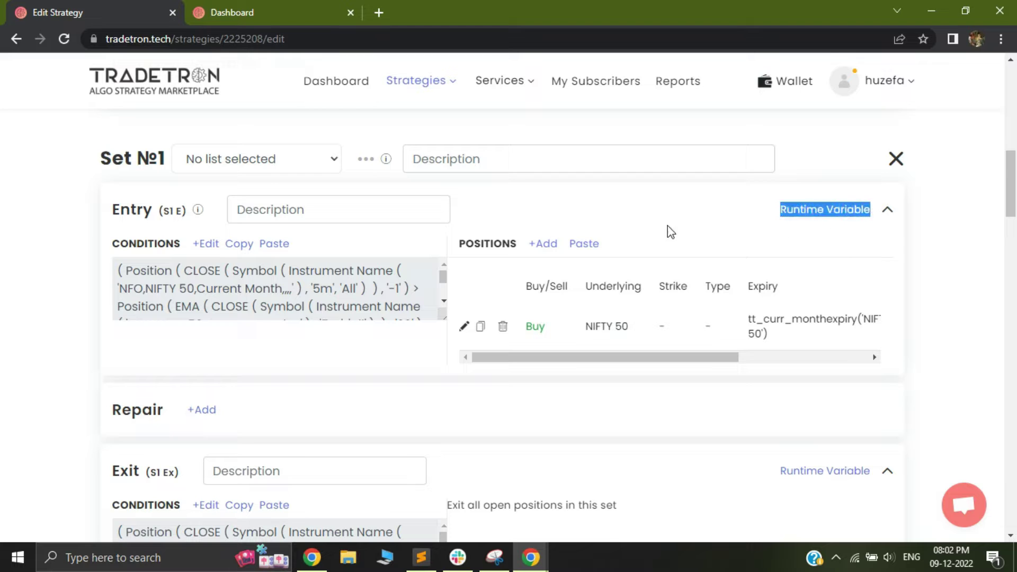
pyautogui.click(682, 210)
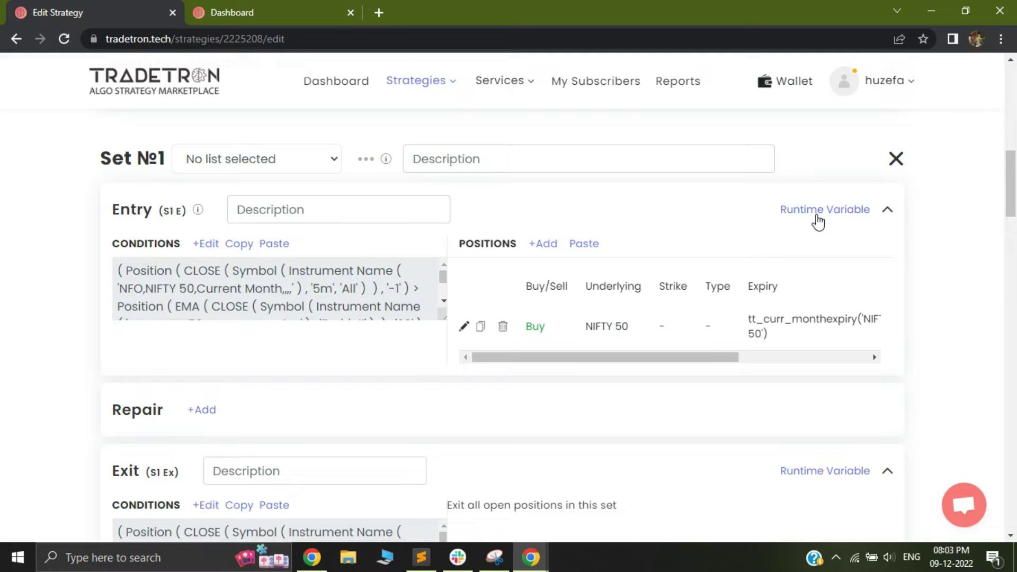
# - Inspect the Set 1 entry conditions comparing close with the 20 EMA, then close them unchanged
pyautogui.click(216, 256)
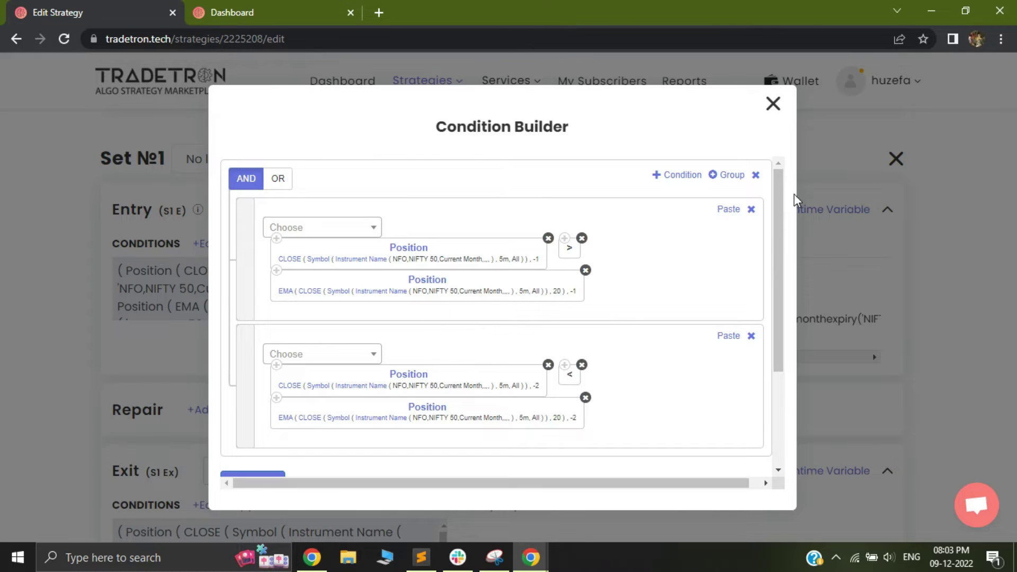
pyautogui.click(774, 105)
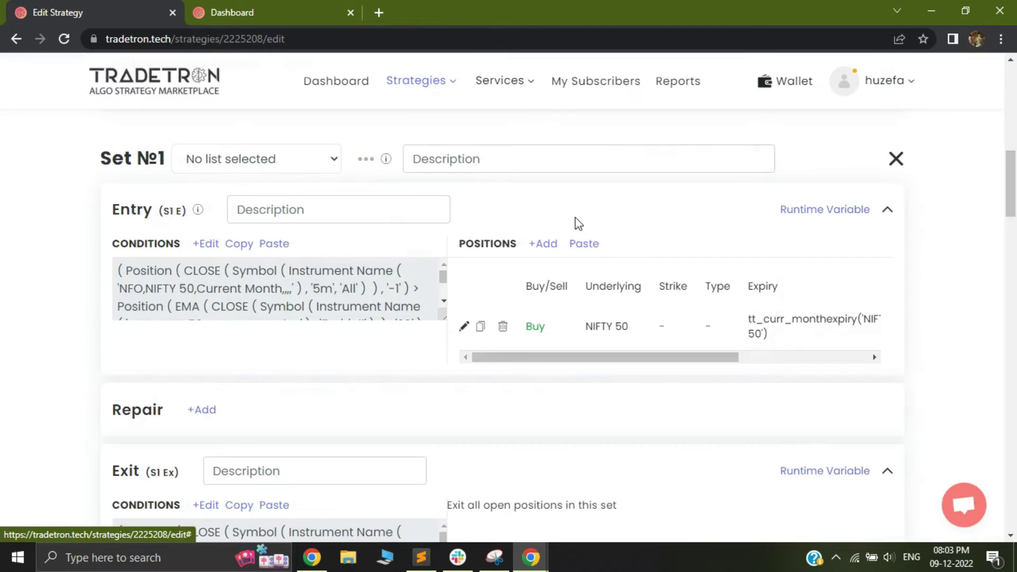
pyautogui.click(282, 1)
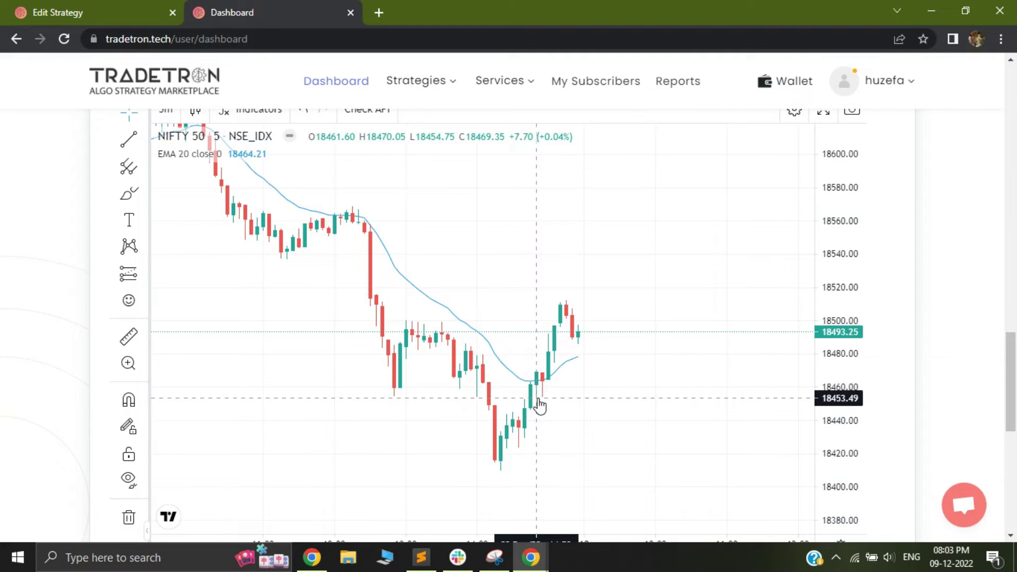
pyautogui.hotkey('ctrl', 'shift', 'Tab')
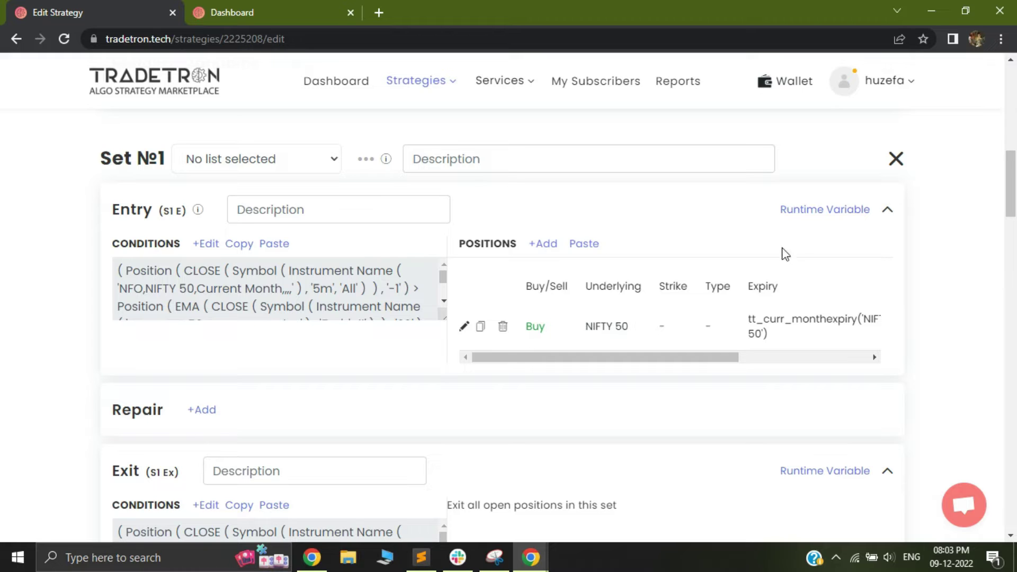
# - Add a new Entry runtime variable and name it 'low'
pyautogui.click(825, 220)
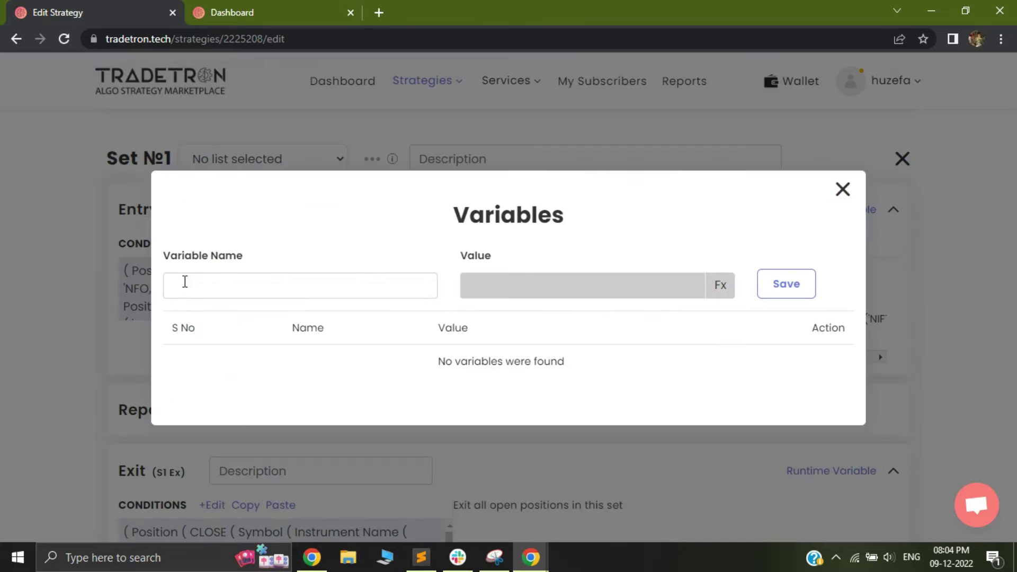
pyautogui.click(222, 282)
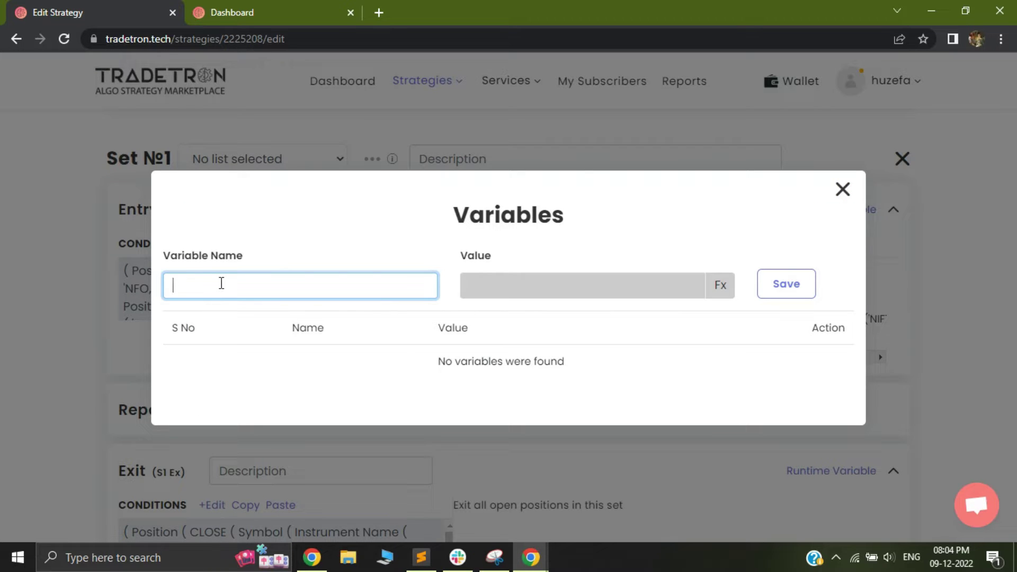
pyautogui.write('low')
# - Start low's formula with a Position block on the LOW series, trying position -1
pyautogui.click(719, 286)
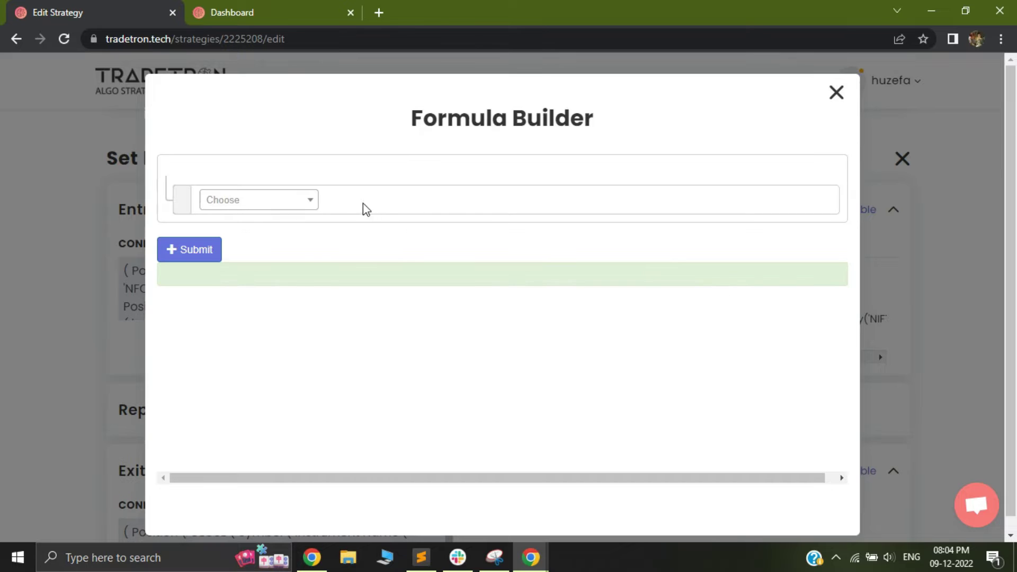
pyautogui.click(250, 201)
pyautogui.write('pos')
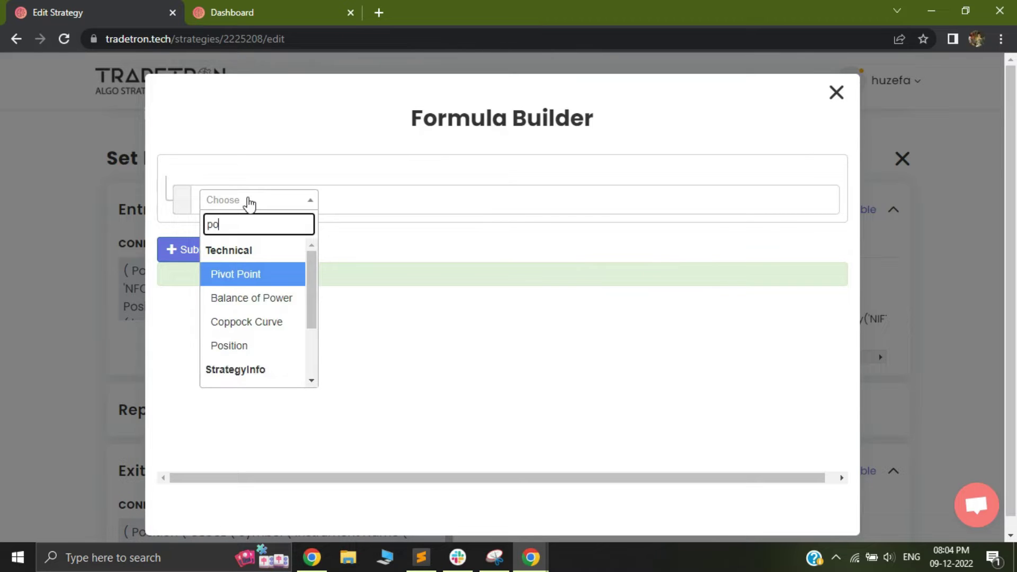
pyautogui.click(260, 276)
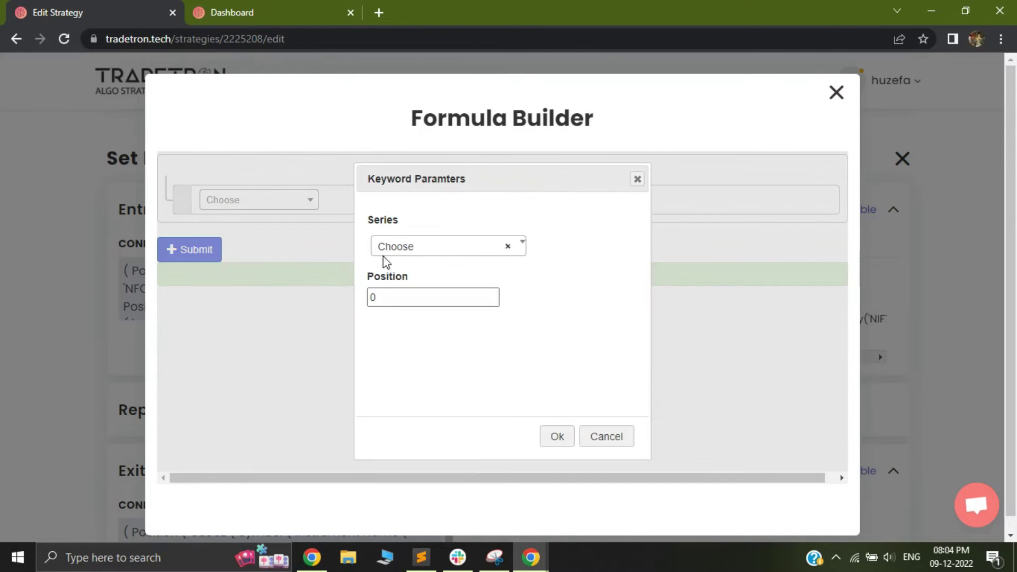
pyautogui.click(443, 257)
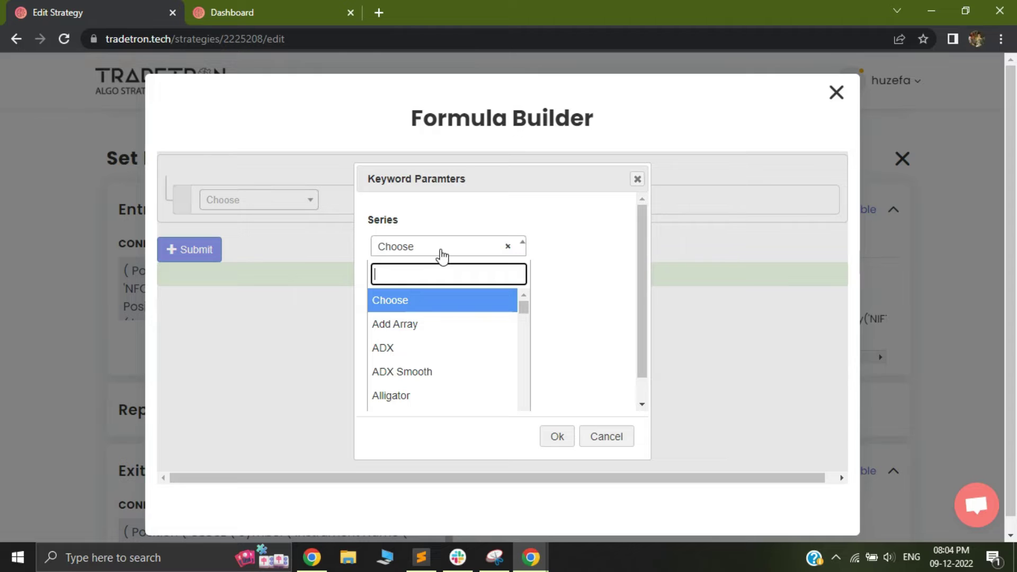
pyautogui.write('low')
pyautogui.click(413, 323)
pyautogui.click(427, 297)
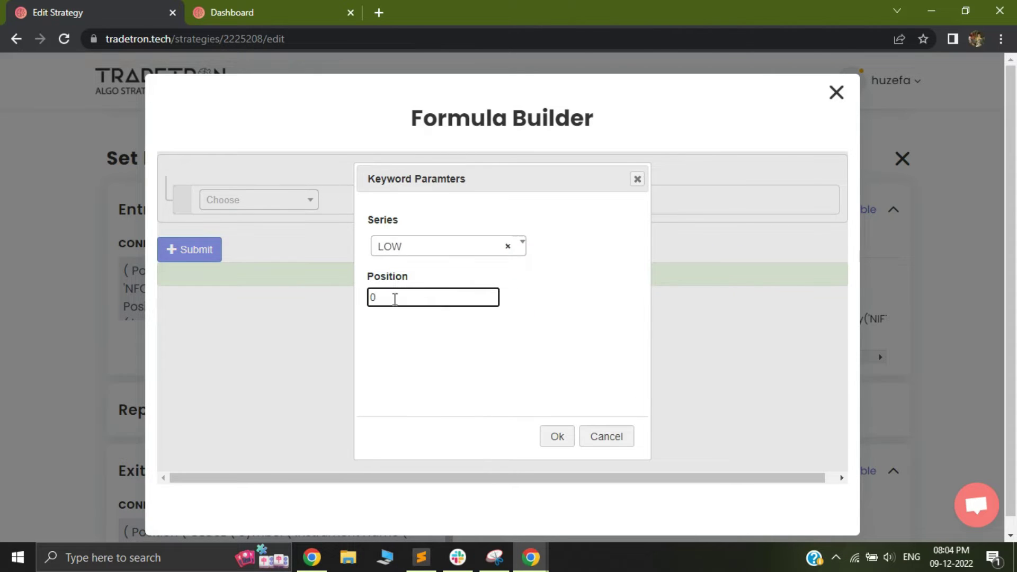
pyautogui.press('BackSpace')
pyautogui.write('-1')
pyautogui.press('BackSpace')
# - Clear the Position value to leave position 0 and confirm the LOW Position block
pyautogui.write('-1')
pyautogui.click(293, 19)
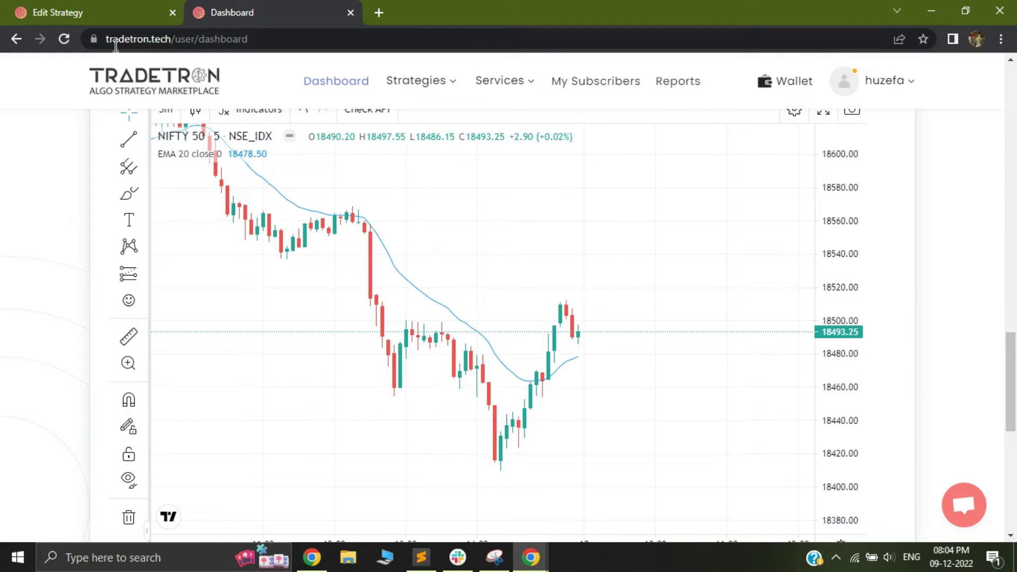
pyautogui.click(73, 8)
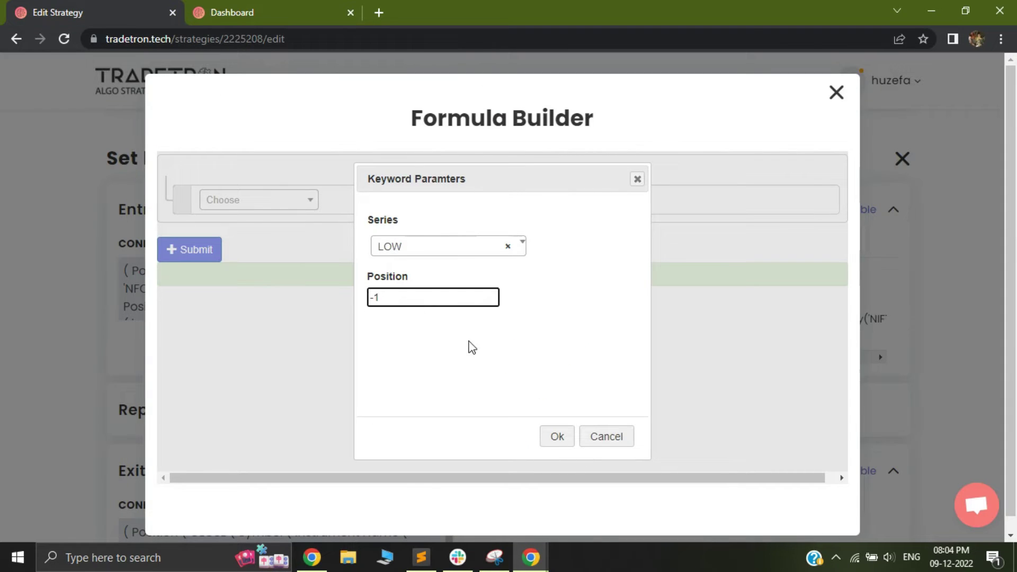
pyautogui.press('BackSpace')
pyautogui.press('BackSpace')
pyautogui.click(551, 438)
# - Set the Position block's candle type to 5m
pyautogui.click(364, 219)
pyautogui.click(431, 293)
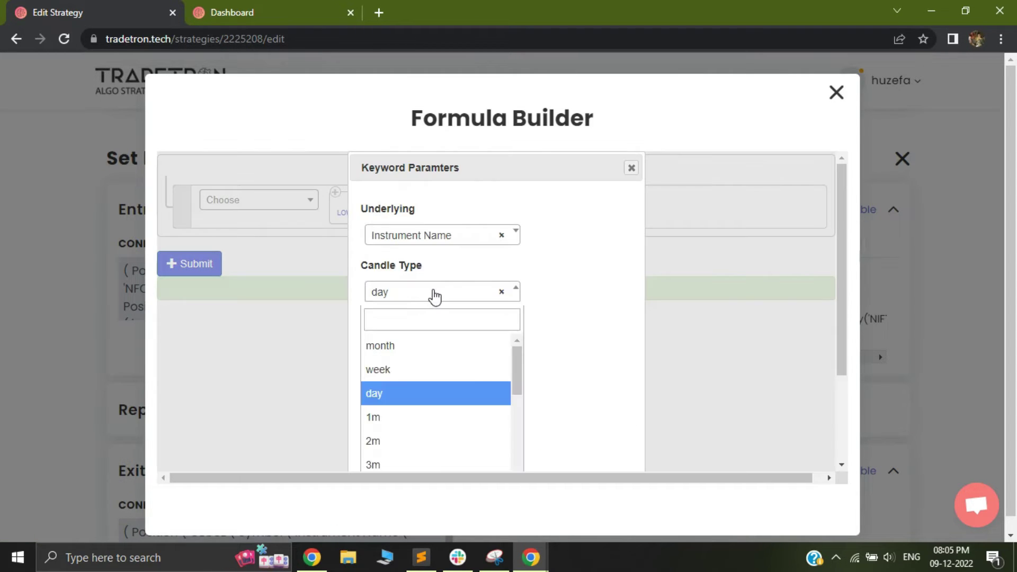
pyautogui.scroll(-1, 399, 419)
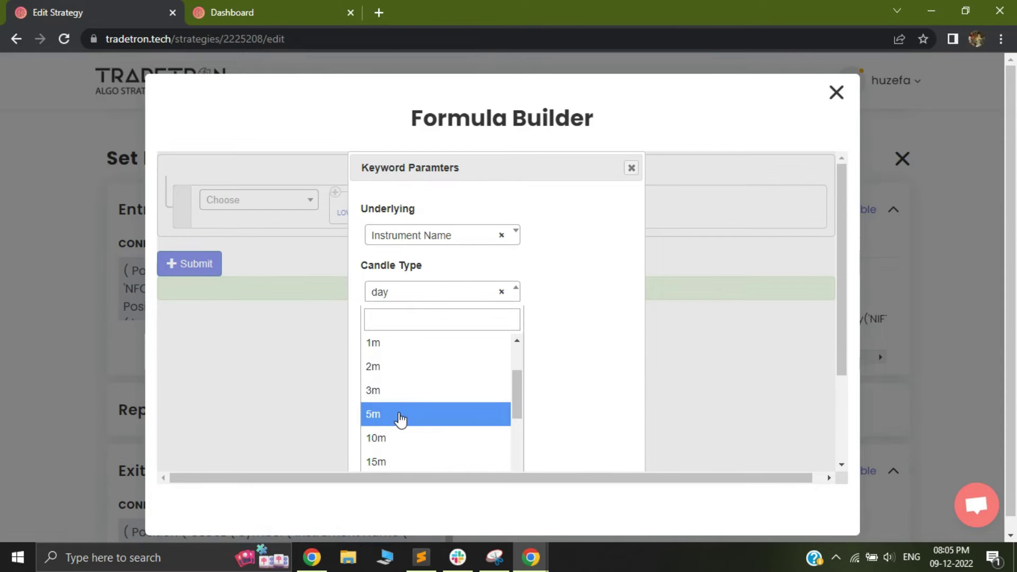
pyautogui.click(400, 416)
pyautogui.scroll(-3, 569, 456)
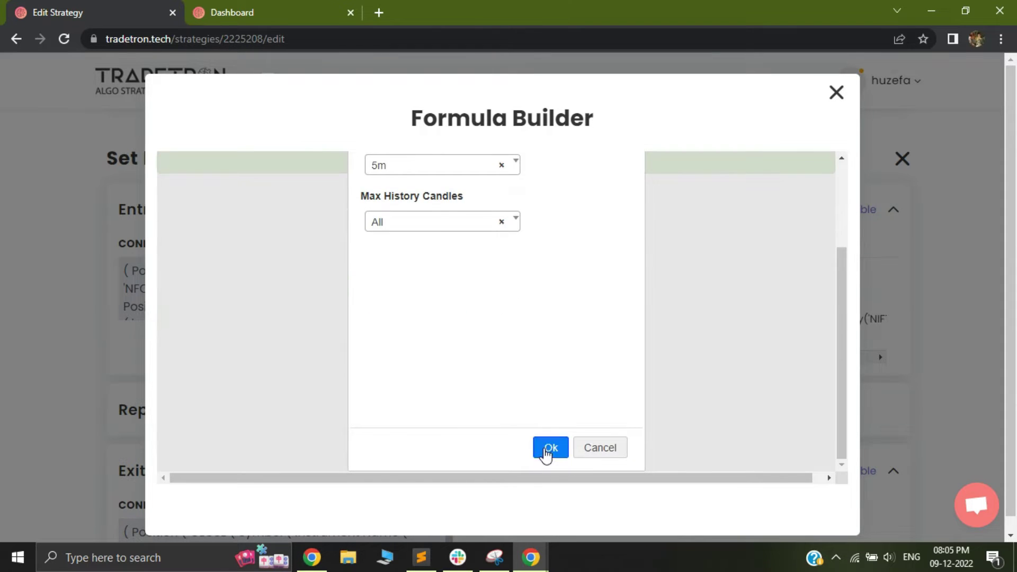
pyautogui.click(549, 448)
# - Set the Position block's instrument to NFO NIFTY 50
pyautogui.click(411, 219)
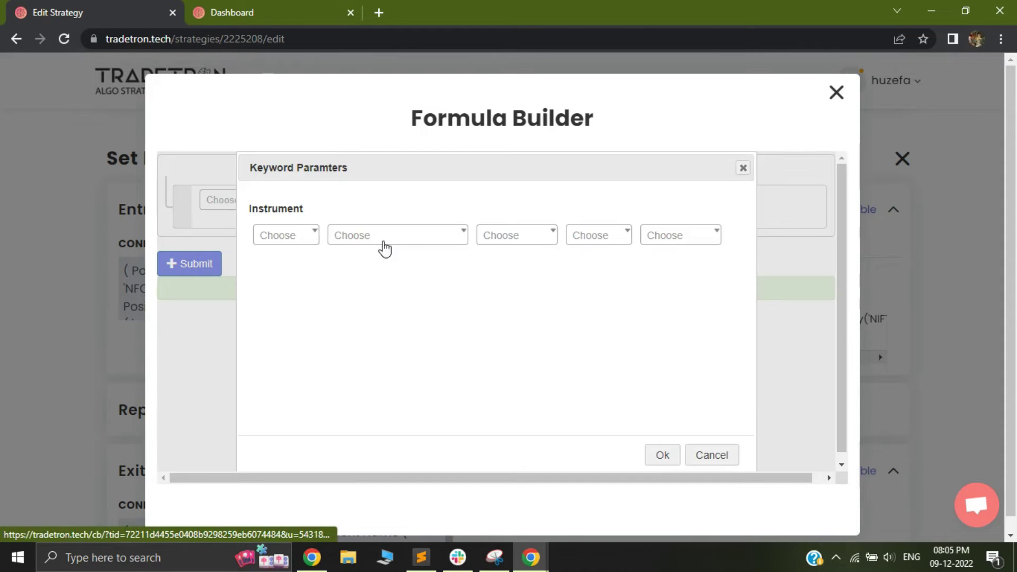
pyautogui.click(286, 233)
pyautogui.scroll(-1, 274, 342)
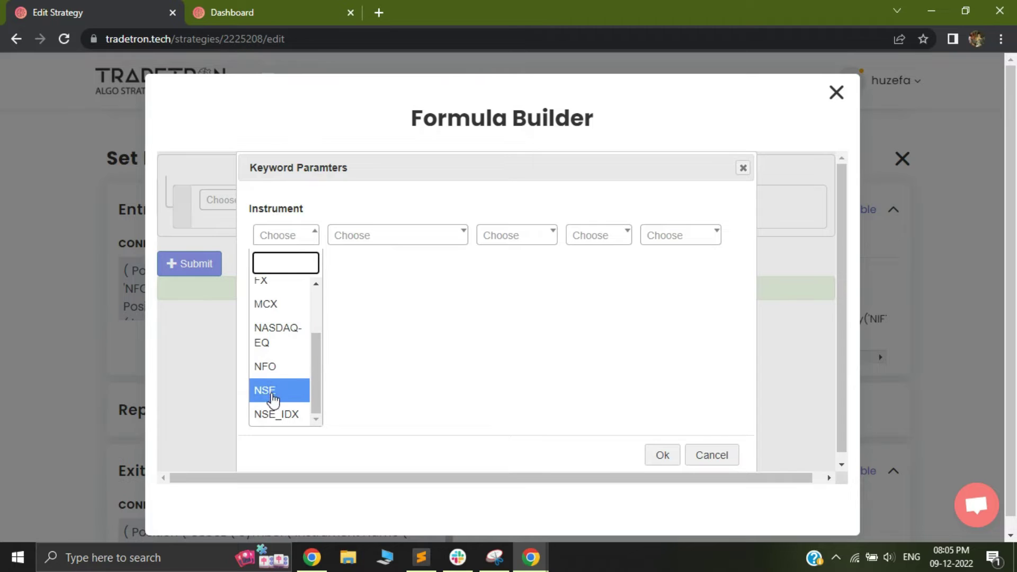
pyautogui.click(268, 366)
pyautogui.click(392, 241)
pyautogui.write('nif')
pyautogui.press('Return')
pyautogui.click(662, 455)
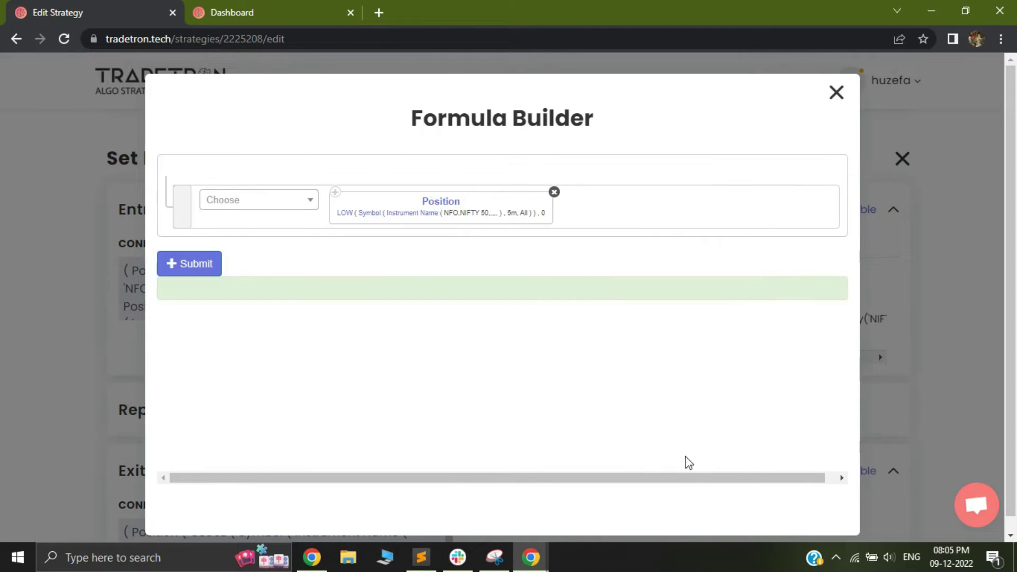
# - Generate the formula text and save the low variable
pyautogui.click(197, 274)
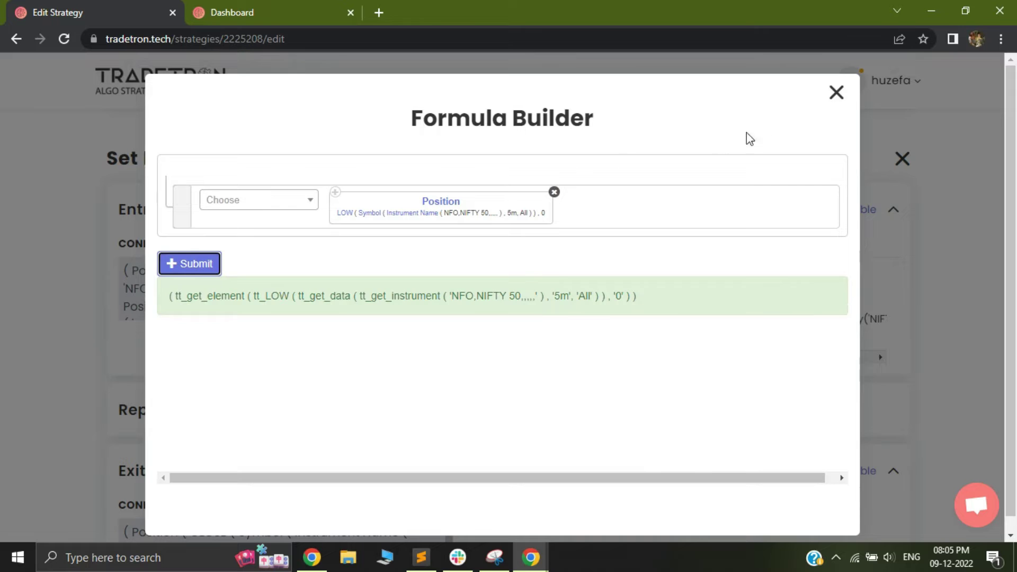
pyautogui.click(836, 93)
pyautogui.click(786, 289)
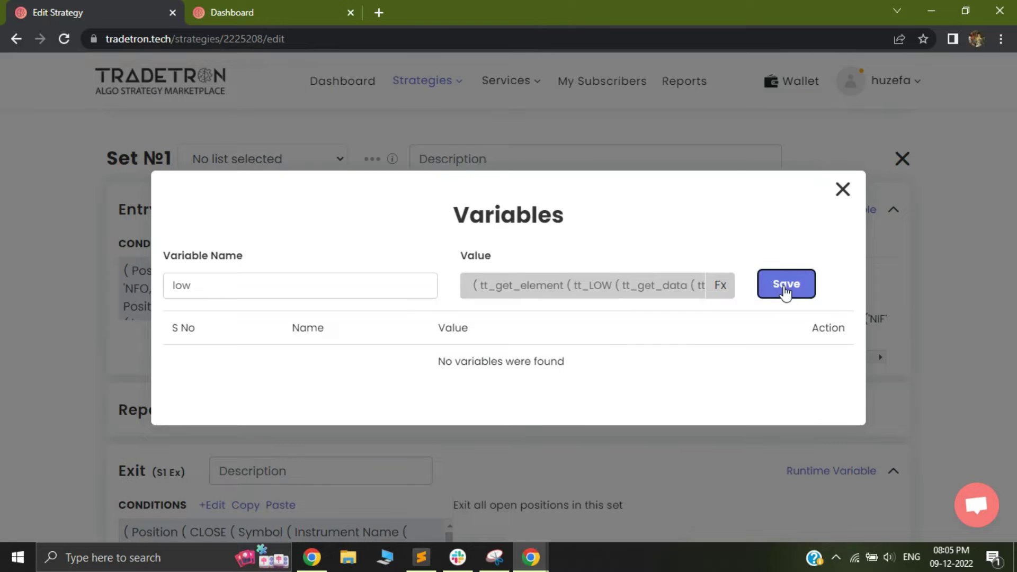
pyautogui.click(843, 192)
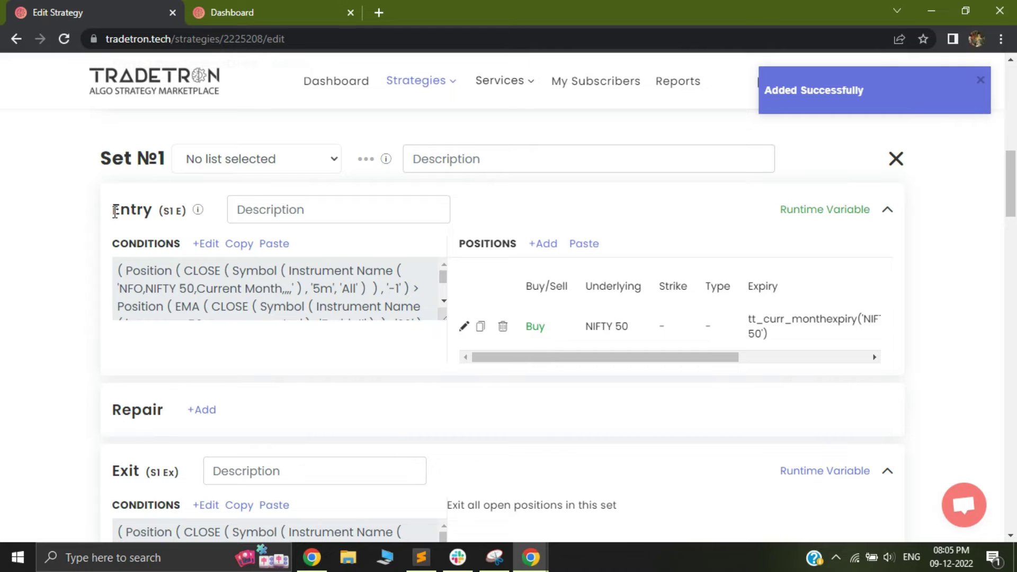
pyautogui.moveTo(113, 211); pyautogui.dragTo(157, 215)
pyautogui.moveTo(120, 244); pyautogui.dragTo(186, 249)
pyautogui.moveTo(569, 359)
pyautogui.mouseDown()
pyautogui.moveTo(754, 359)
pyautogui.moveTo(557, 360)
pyautogui.mouseUp()
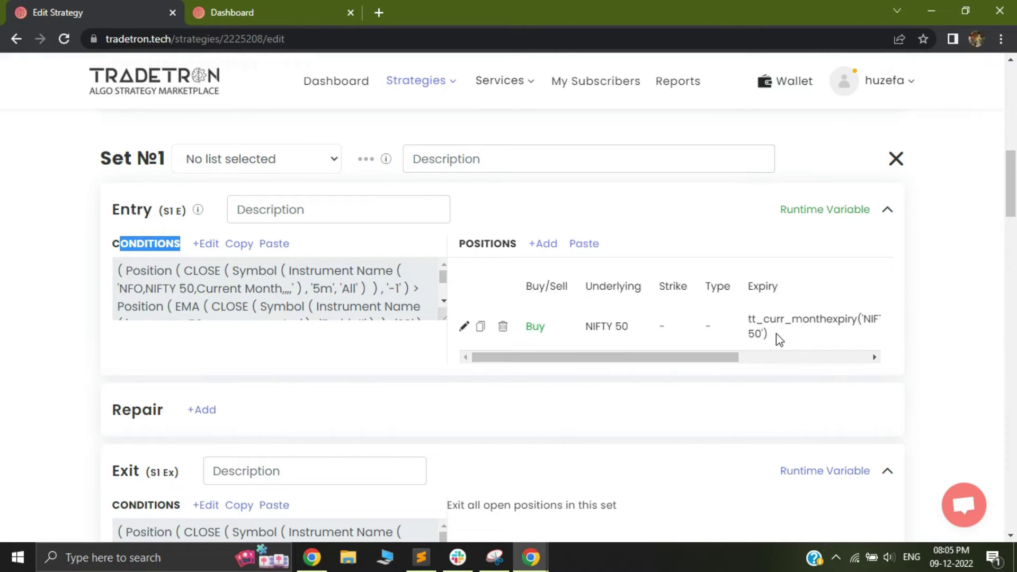
pyautogui.moveTo(667, 364); pyautogui.dragTo(796, 366)
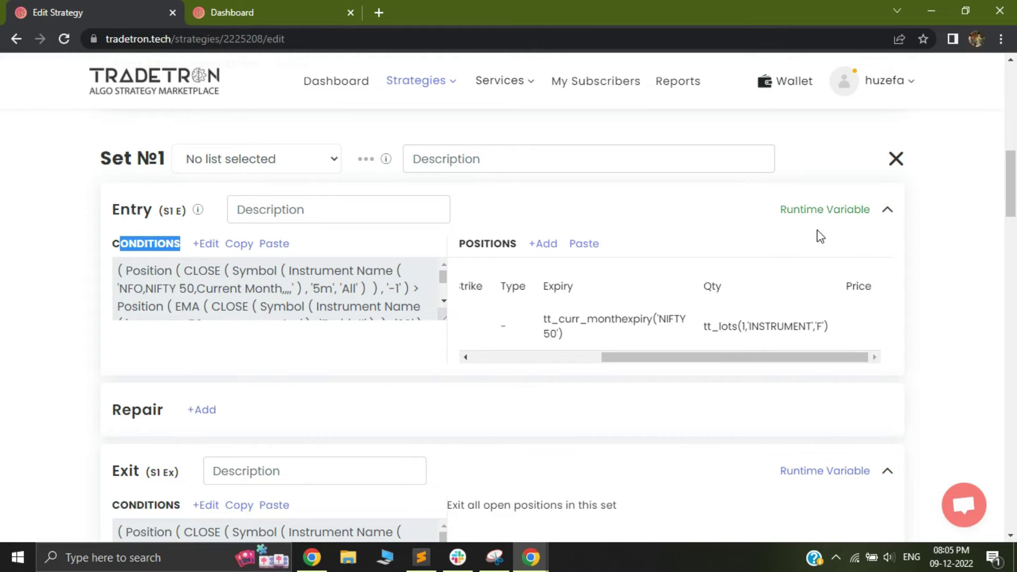
pyautogui.click(811, 213)
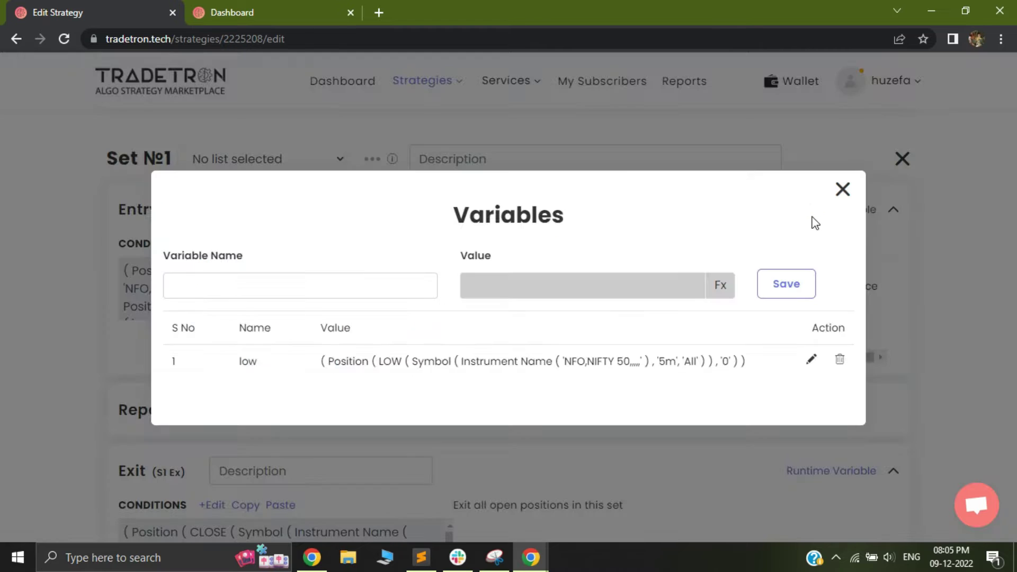
pyautogui.moveTo(227, 368); pyautogui.dragTo(357, 368)
pyautogui.tripleClick(344, 362)
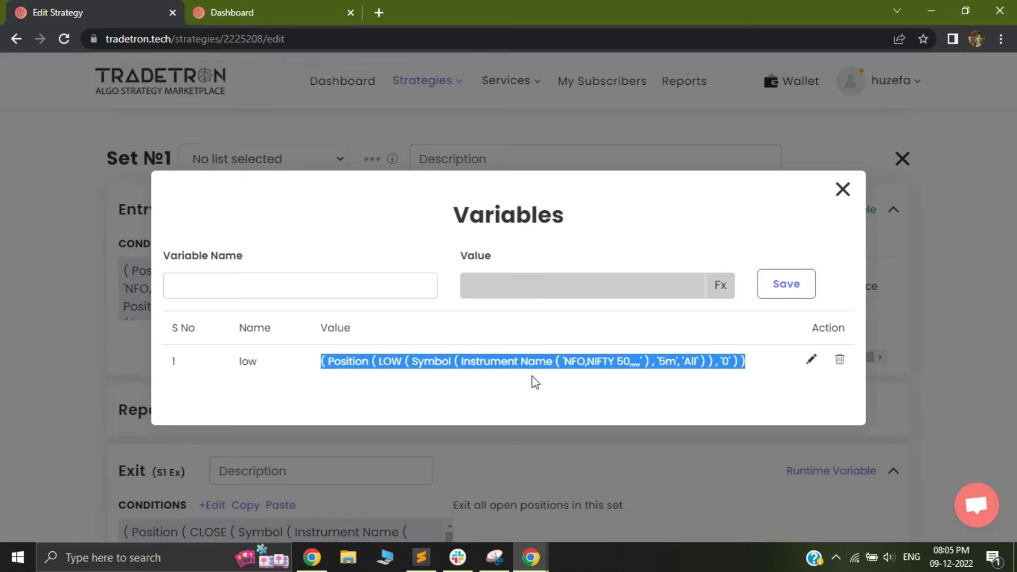
pyautogui.click(359, 349)
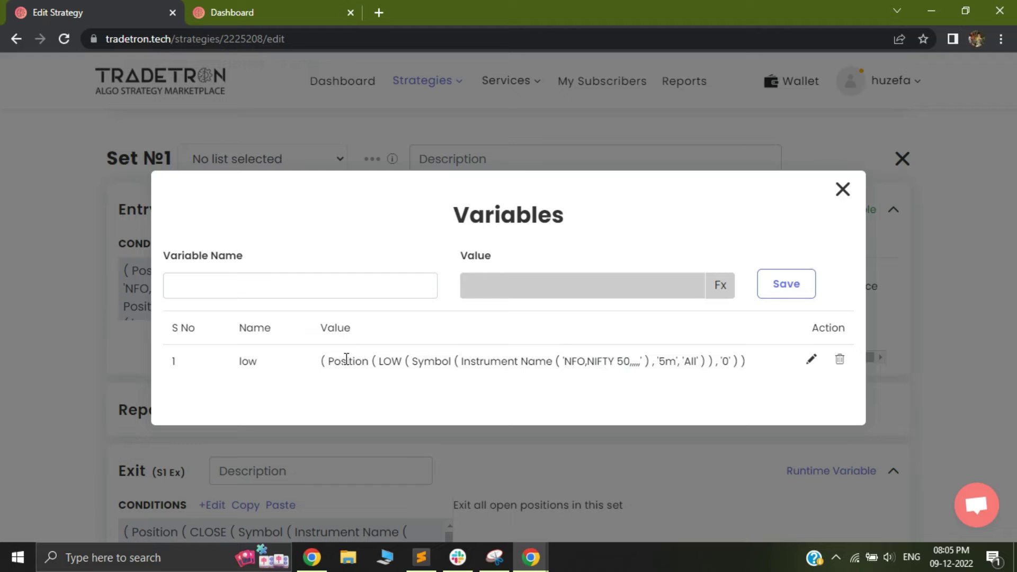
pyautogui.click(274, 284)
# - Name the variable 'high' and add a Position block on HIGH at position -1
pyautogui.write('high')
pyautogui.click(720, 285)
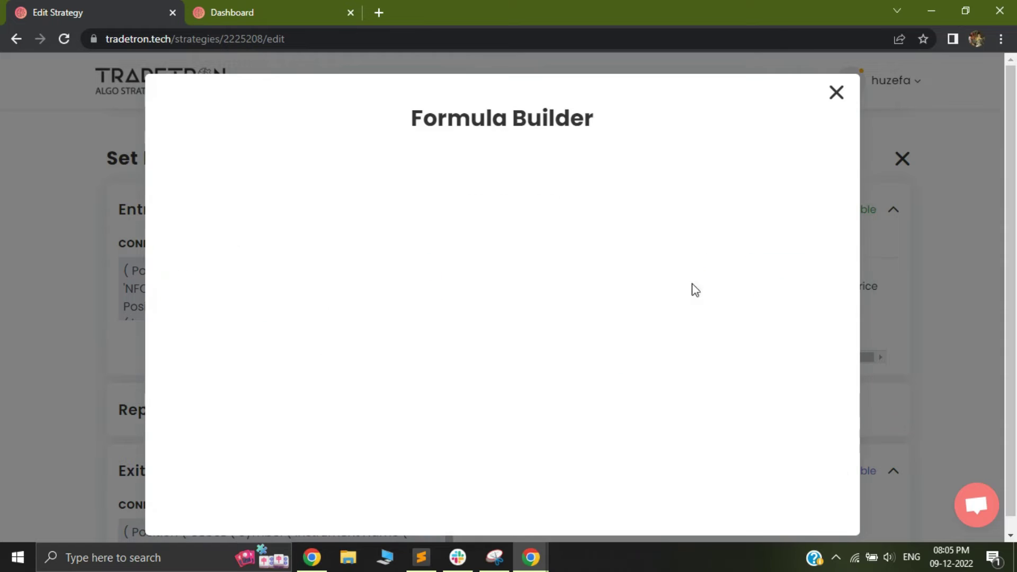
pyautogui.click(243, 204)
pyautogui.write('pos')
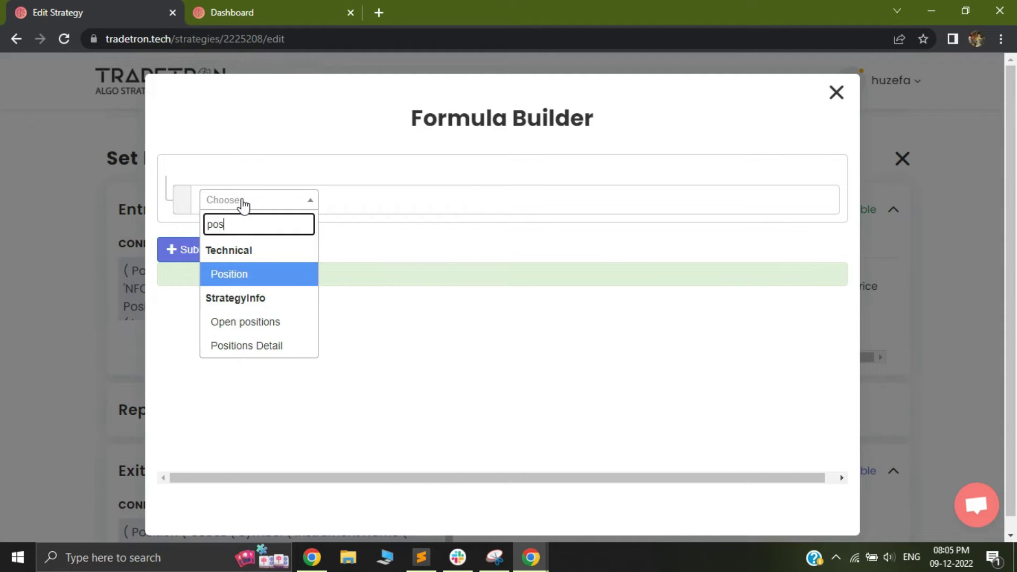
pyautogui.click(236, 276)
pyautogui.click(415, 249)
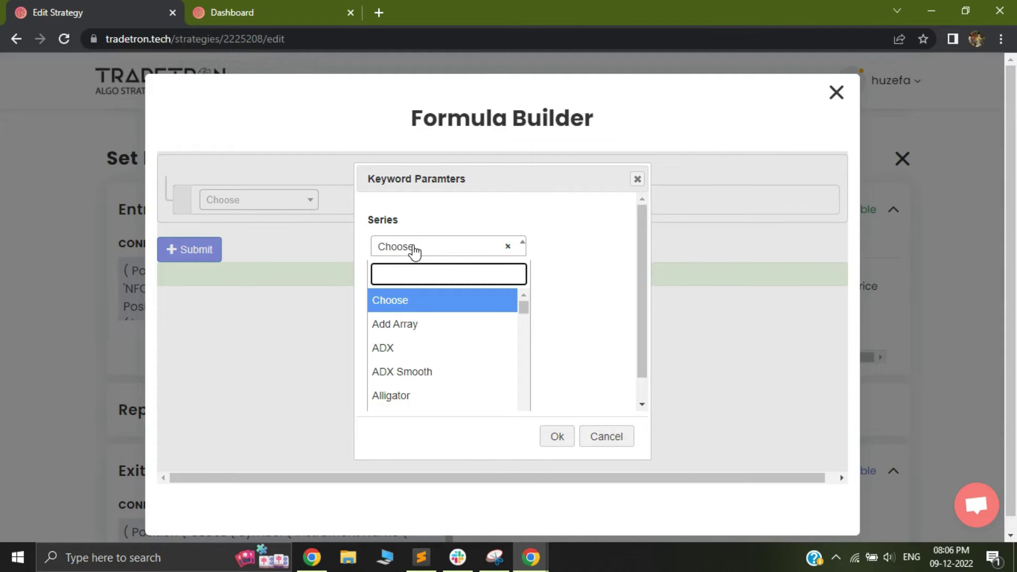
pyautogui.write('high')
pyautogui.click(412, 299)
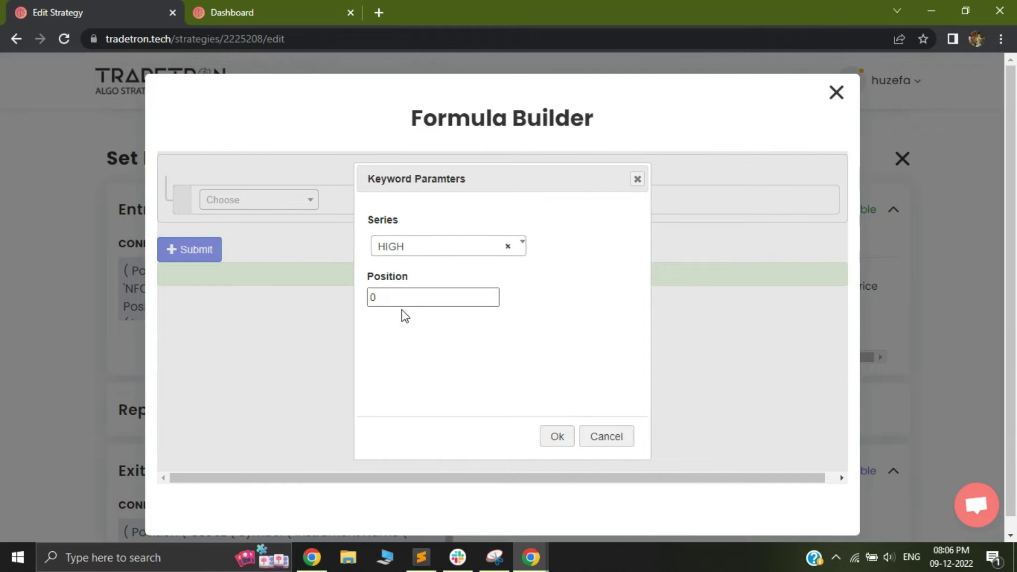
pyautogui.click(408, 302)
pyautogui.write('-1')
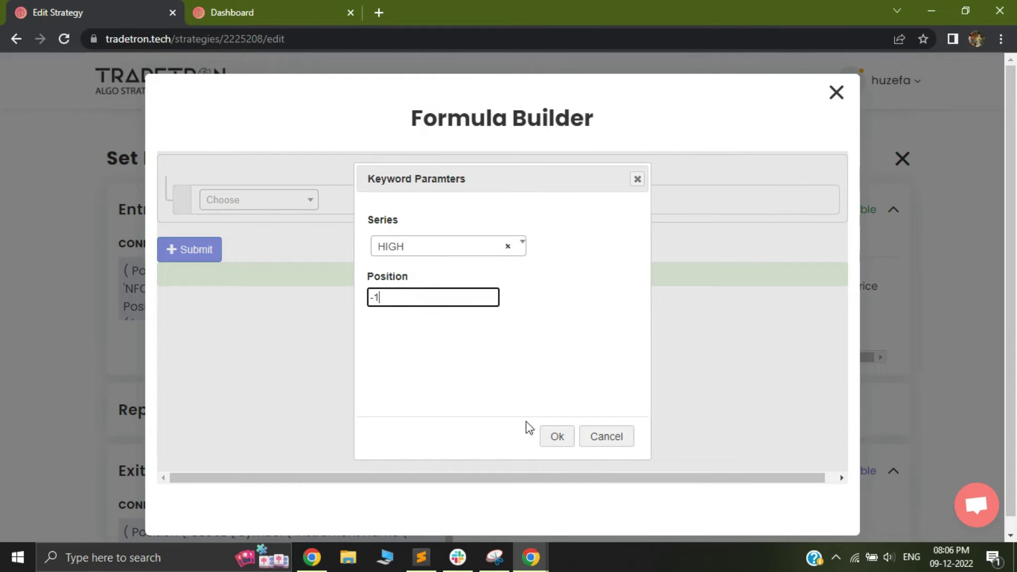
pyautogui.click(548, 437)
# - Set the HIGH block's candle type to 5m
pyautogui.click(372, 214)
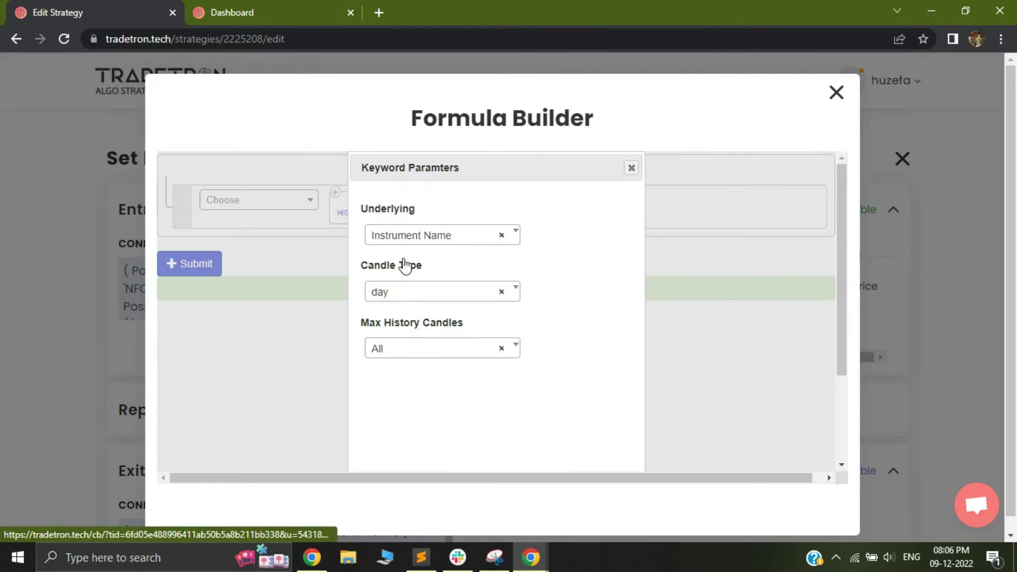
pyautogui.click(415, 295)
pyautogui.scroll(-2, 412, 427)
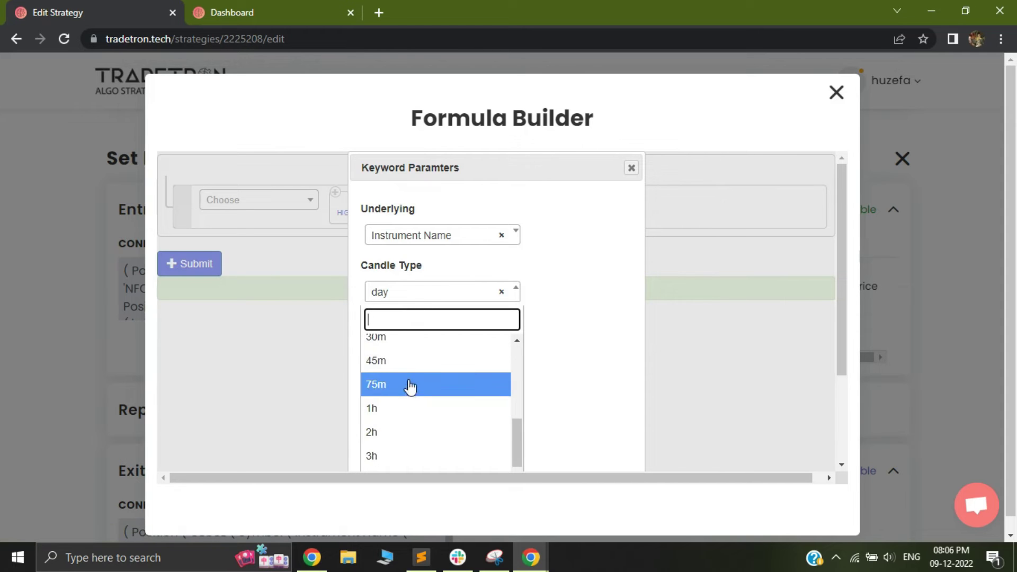
pyautogui.scroll(4, 408, 392)
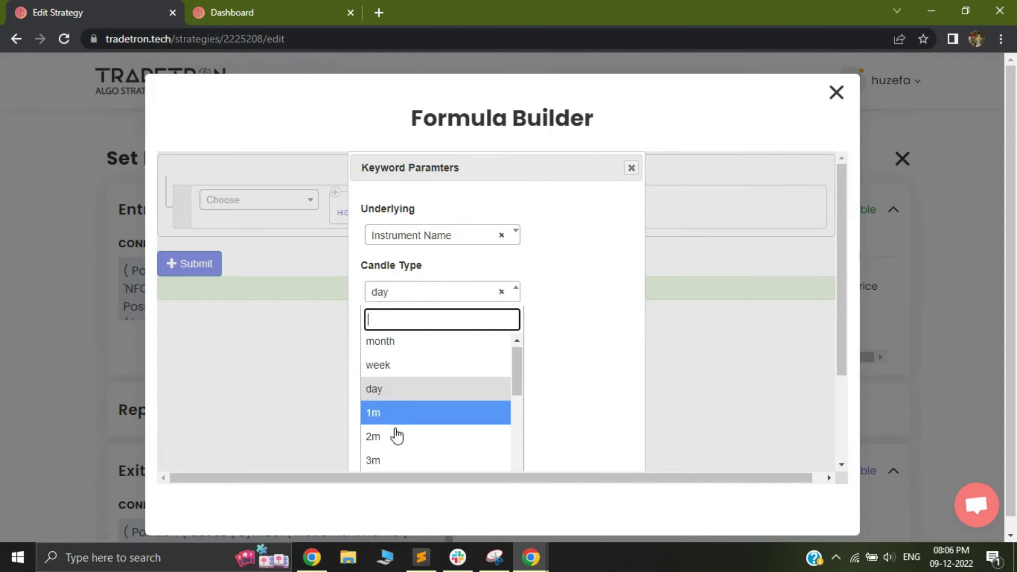
pyautogui.scroll(-2, 397, 424)
pyautogui.click(401, 409)
pyautogui.scroll(-3, 531, 409)
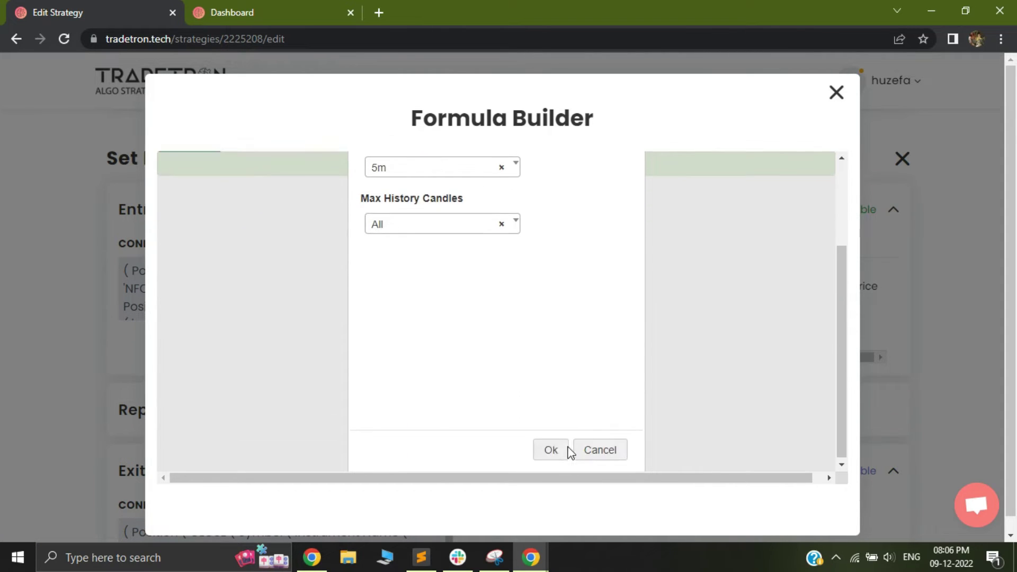
pyautogui.click(551, 450)
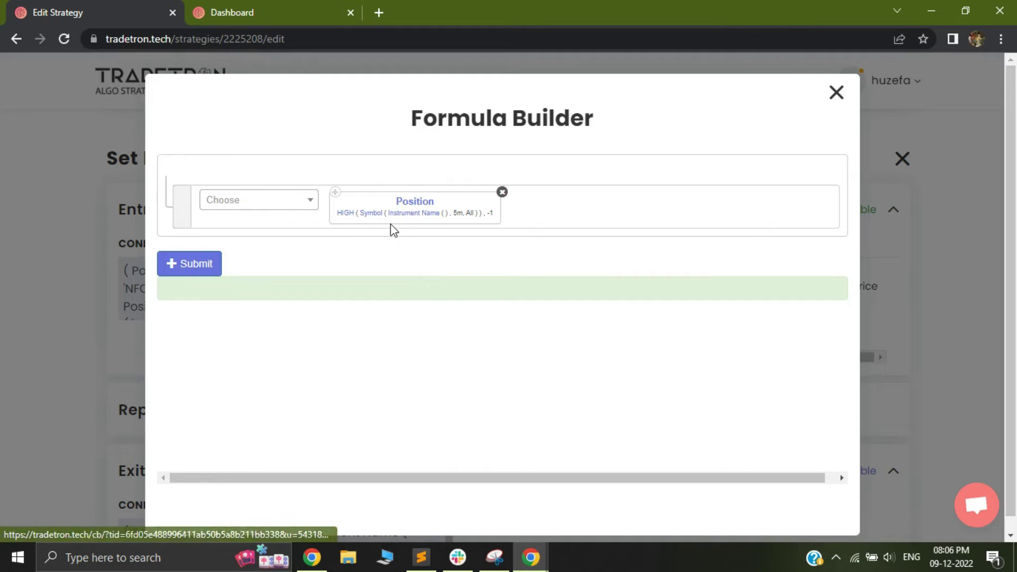
# - Set the HIGH block's instrument to NFO NIFTY 50
pyautogui.click(394, 223)
pyautogui.click(286, 235)
pyautogui.scroll(-1, 277, 392)
pyautogui.scroll(-2, 277, 401)
pyautogui.click(276, 363)
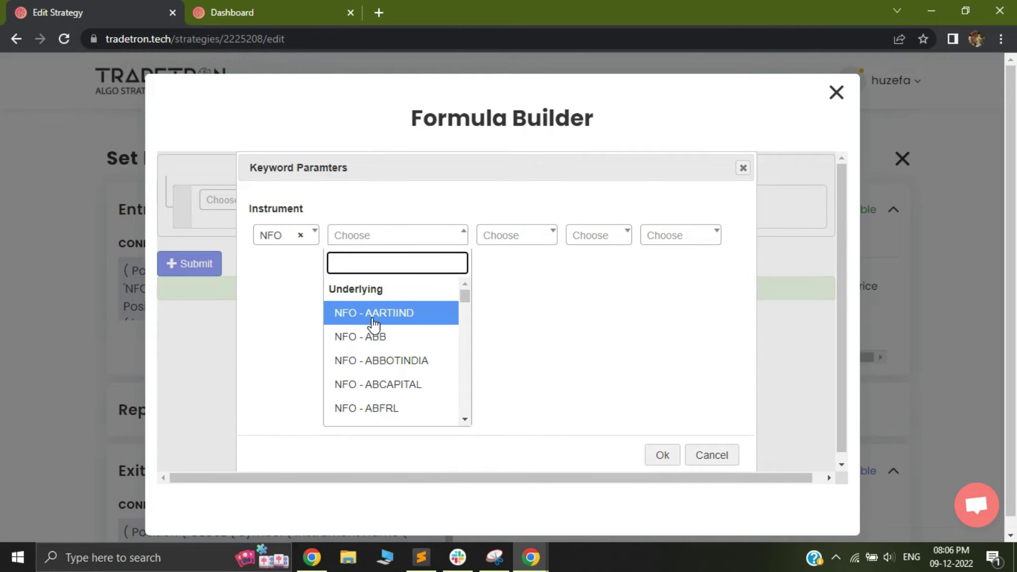
pyautogui.write('nifty')
pyautogui.press('Return')
pyautogui.press('Tab')
pyautogui.press('Tab')
pyautogui.press('Tab')
pyautogui.press('Tab')
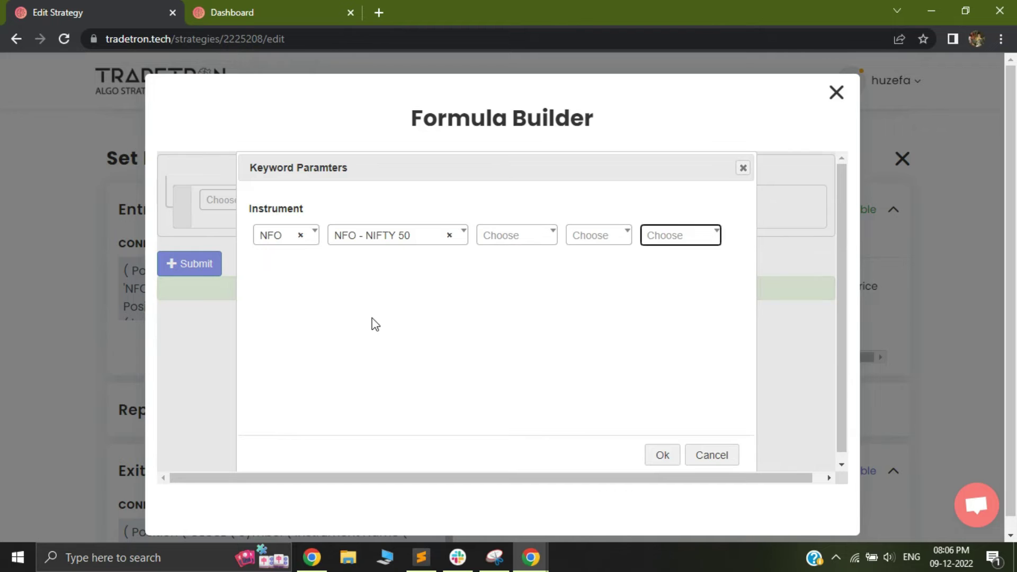
pyautogui.press('Tab')
pyautogui.click(660, 451)
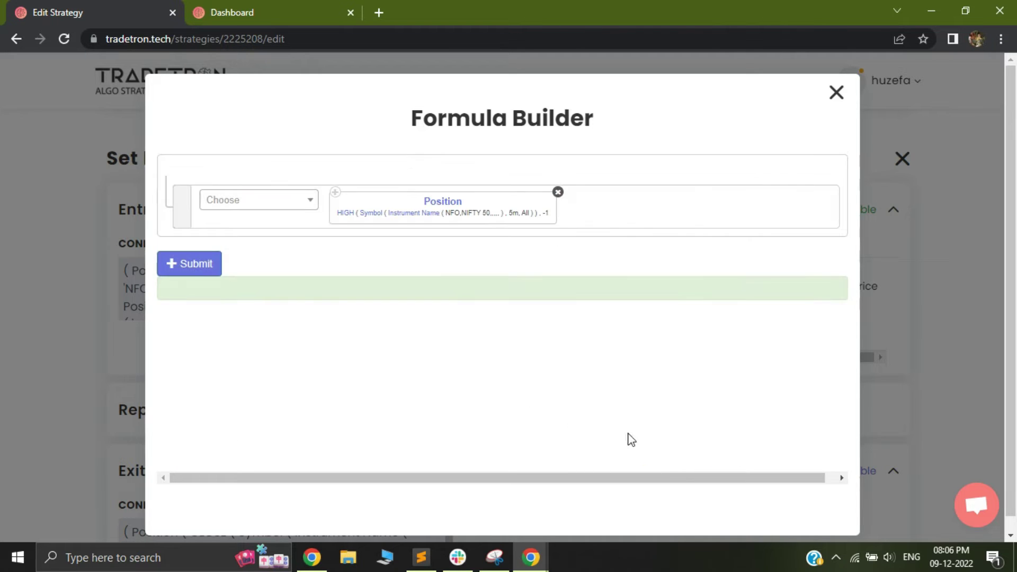
# - Generate the HIGH formula text and save the high variable
pyautogui.click(202, 262)
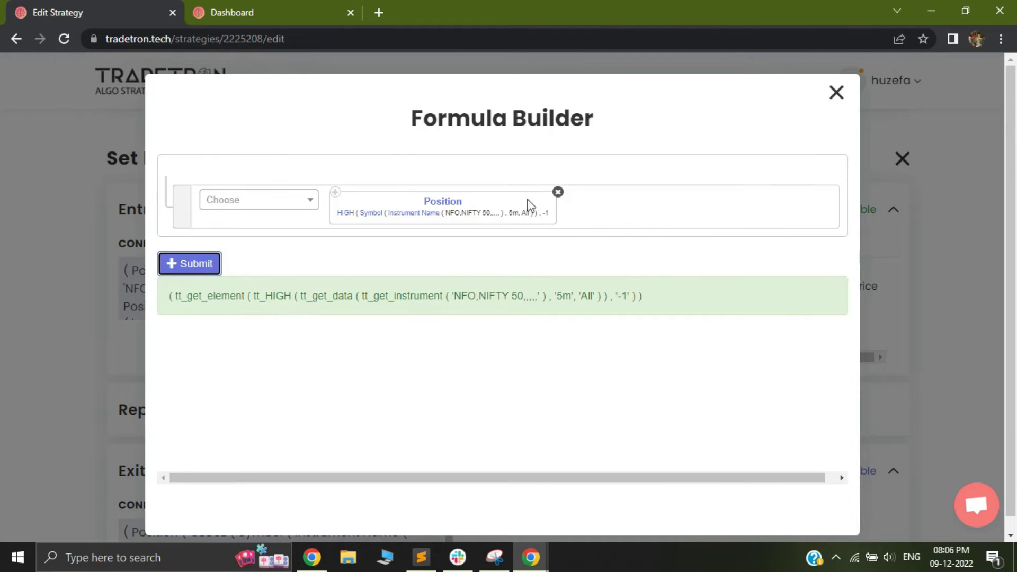
pyautogui.click(837, 93)
pyautogui.press('Return')
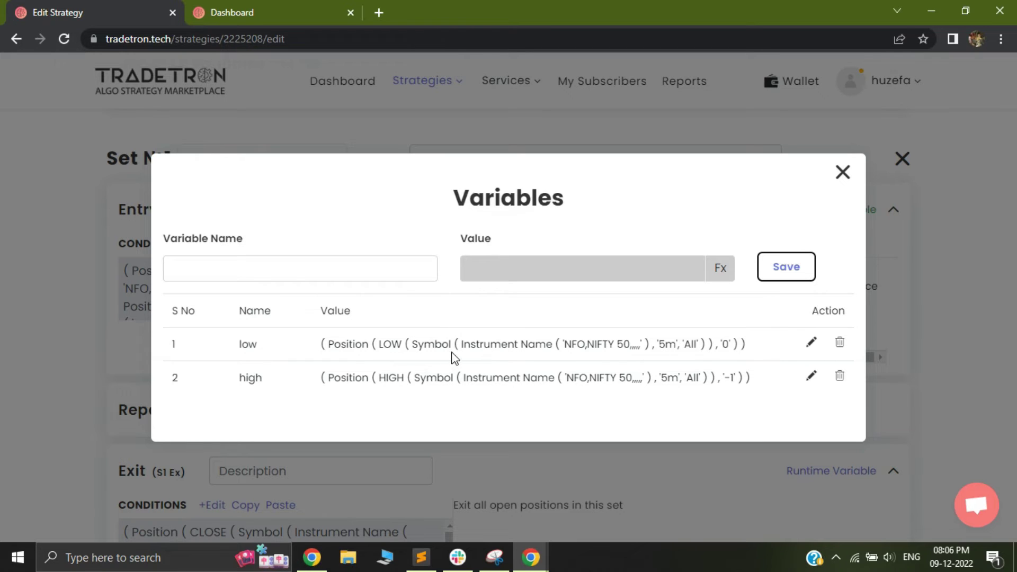
# - Highlight the low variable's formula, close the variables list, and scroll down to Exit
pyautogui.moveTo(355, 352); pyautogui.dragTo(479, 357)
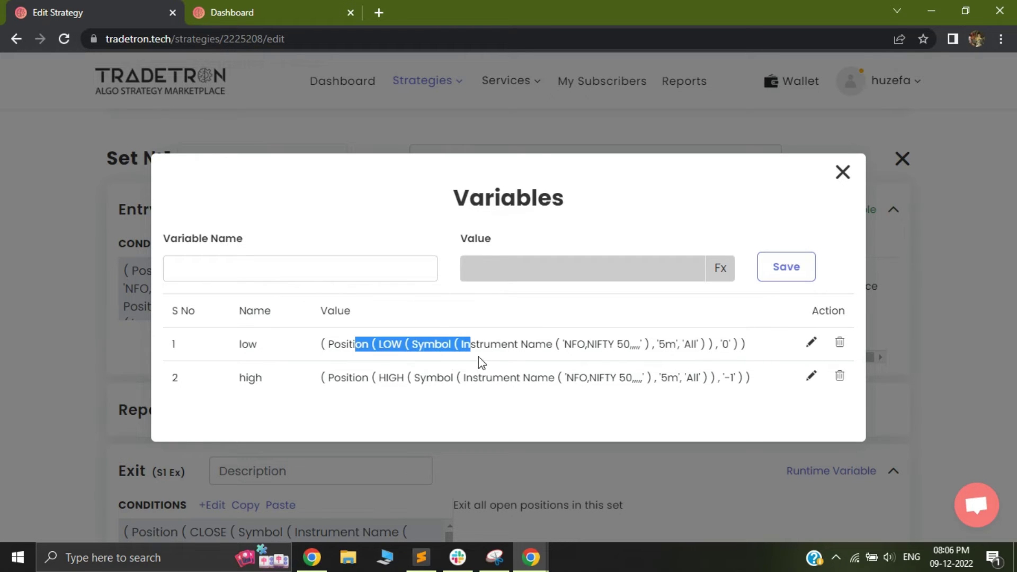
pyautogui.click(511, 339)
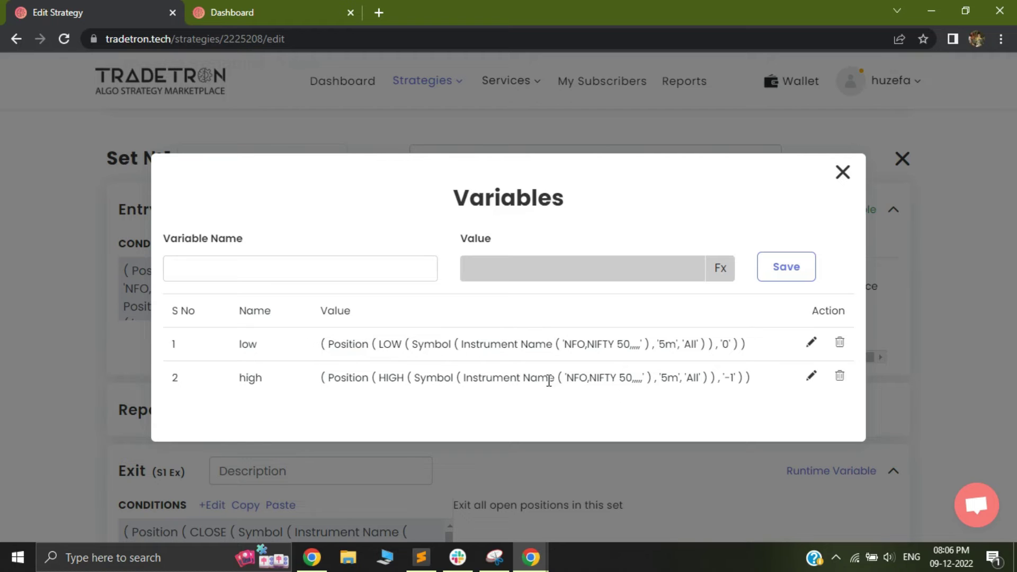
pyautogui.moveTo(753, 356); pyautogui.dragTo(305, 345)
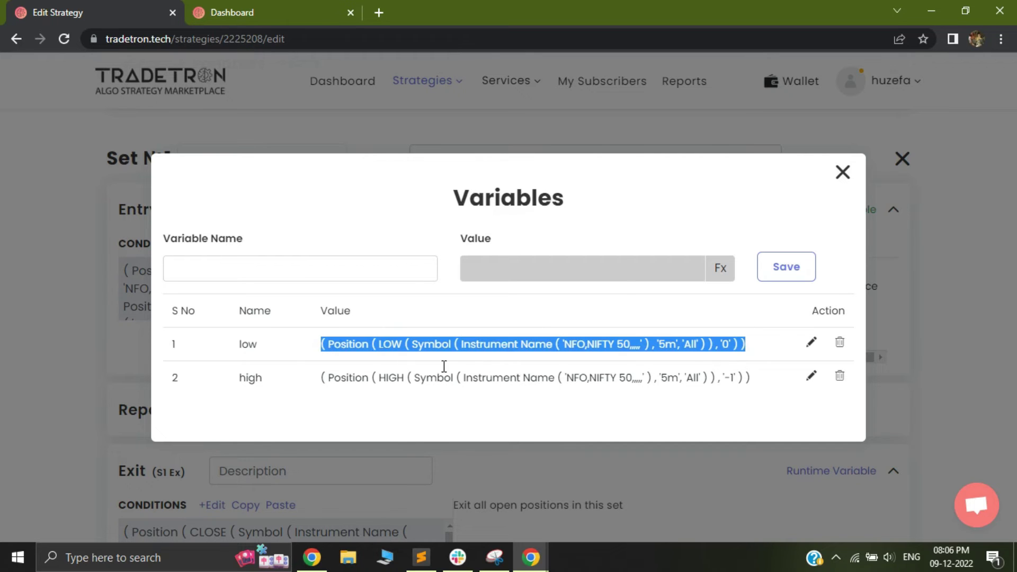
pyautogui.click(842, 174)
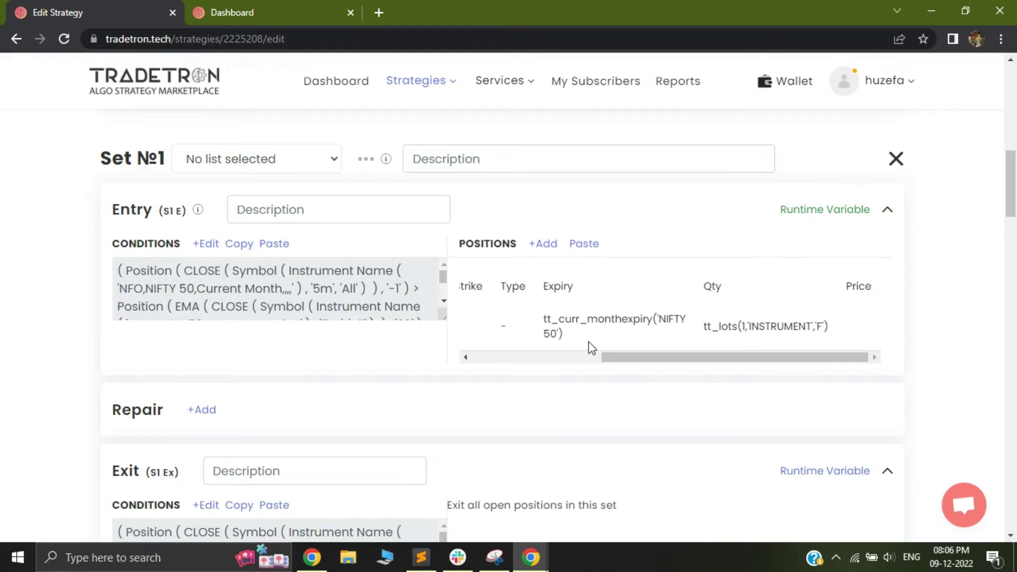
pyautogui.moveTo(640, 358); pyautogui.dragTo(404, 390)
pyautogui.scroll(-1, 315, 281)
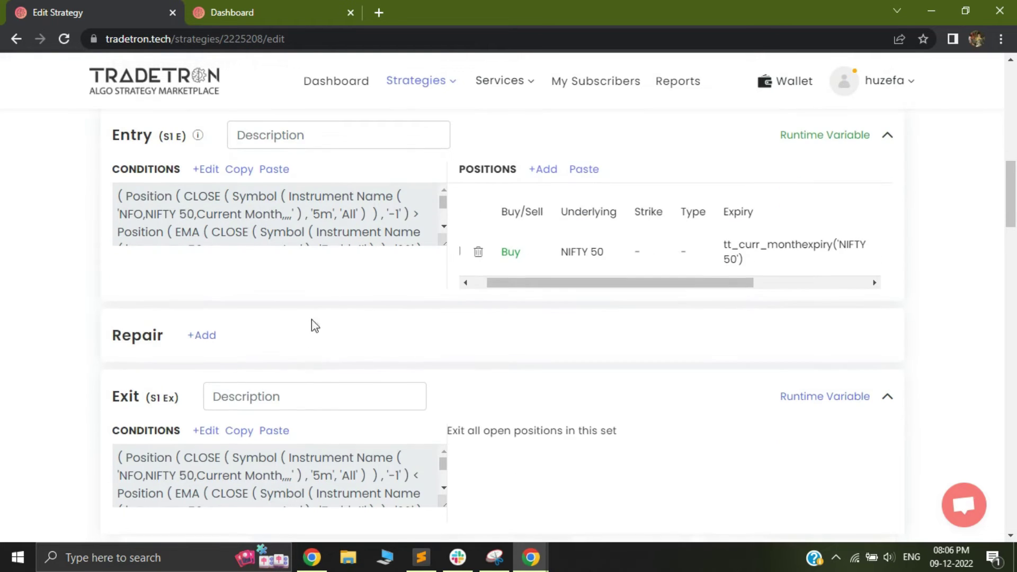
pyautogui.scroll(-1, 338, 393)
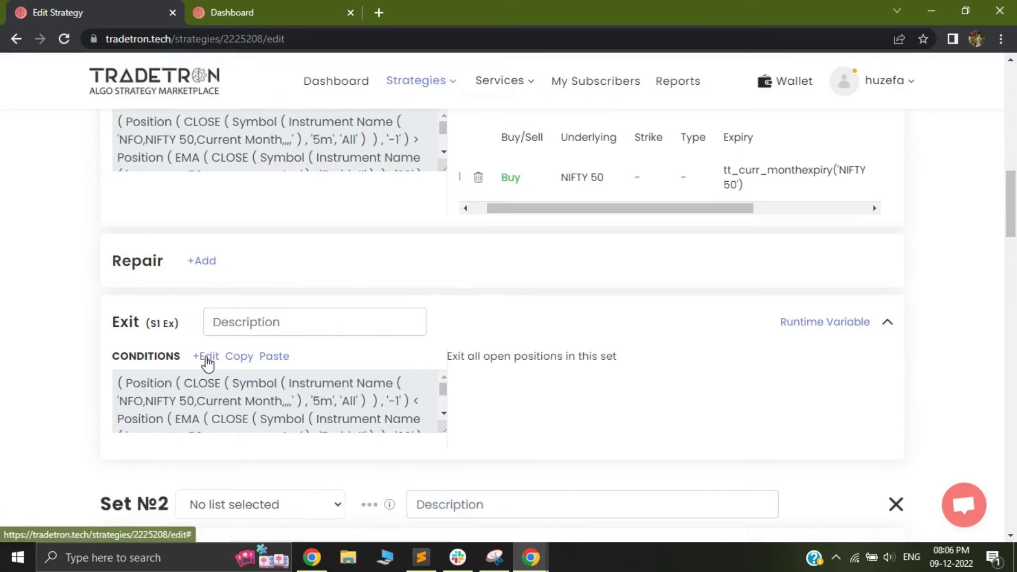
# - Add a new exit condition row starting with an LTP block
pyautogui.click(229, 363)
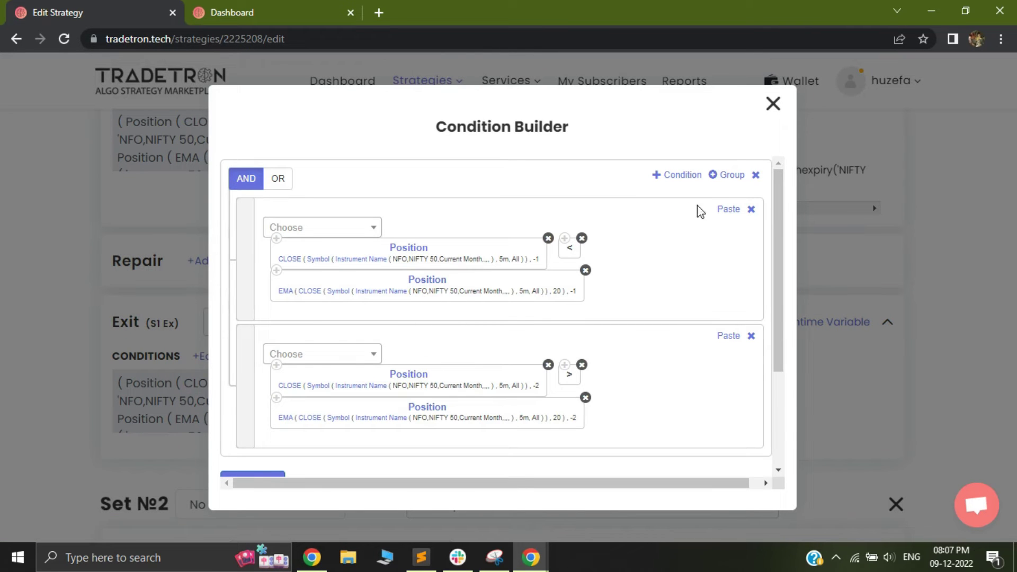
pyautogui.click(678, 176)
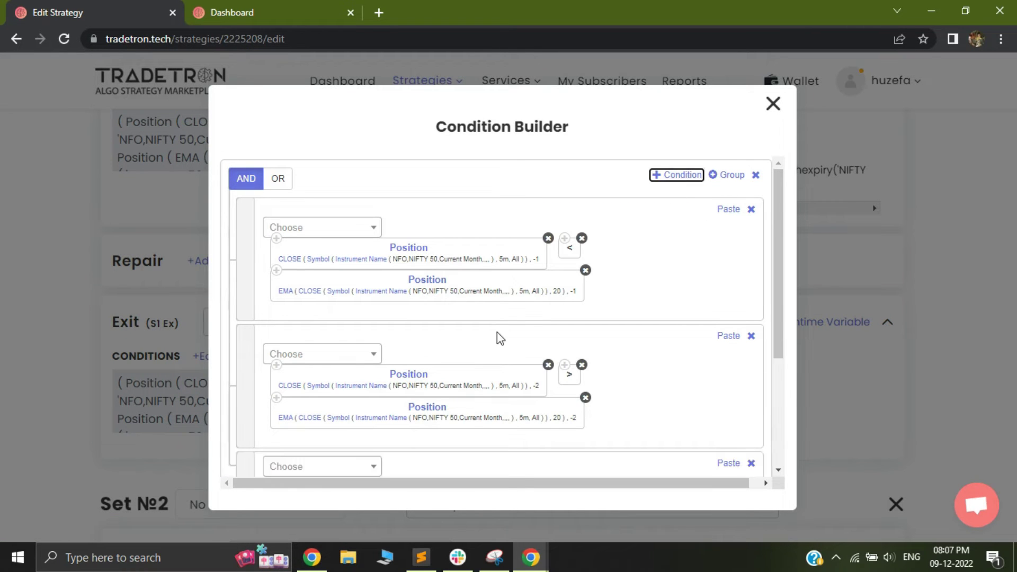
pyautogui.scroll(-3, 498, 339)
pyautogui.click(308, 288)
pyautogui.write('ltp')
pyautogui.click(314, 362)
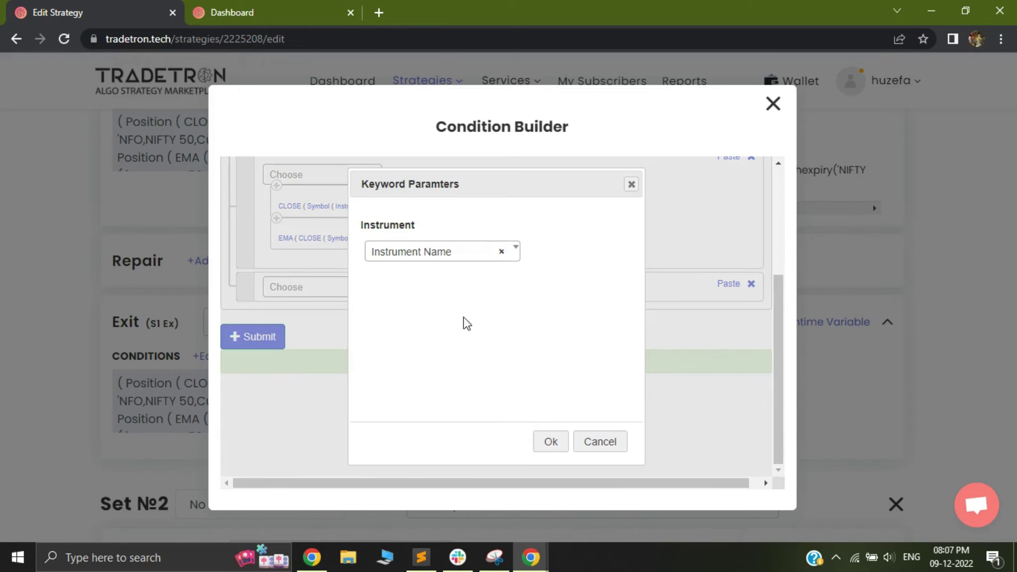
pyautogui.click(550, 450)
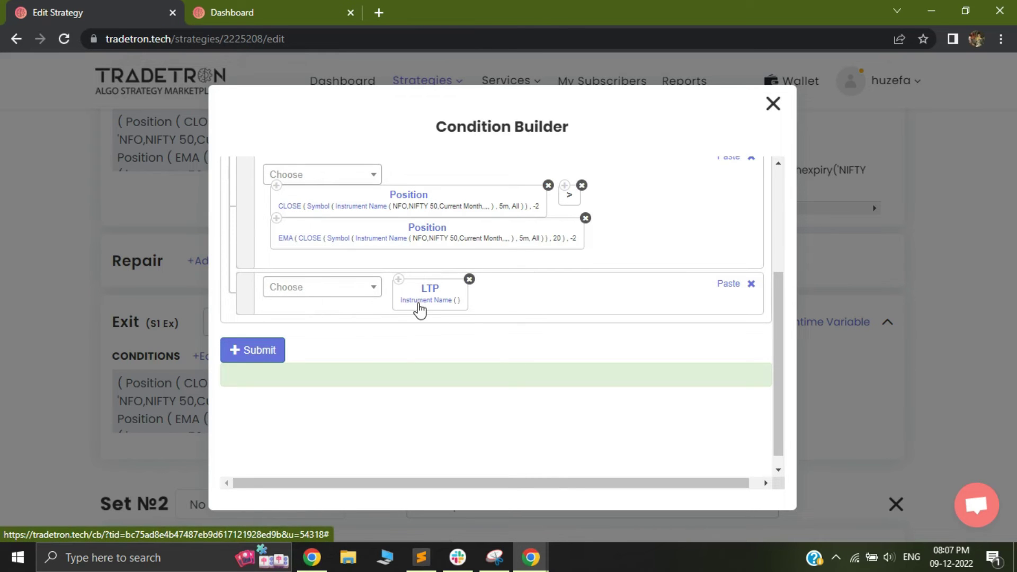
# - Set the LTP block's instrument to NFO NIFTY 50
pyautogui.click(420, 309)
pyautogui.click(291, 242)
pyautogui.scroll(-2, 279, 350)
pyautogui.click(278, 377)
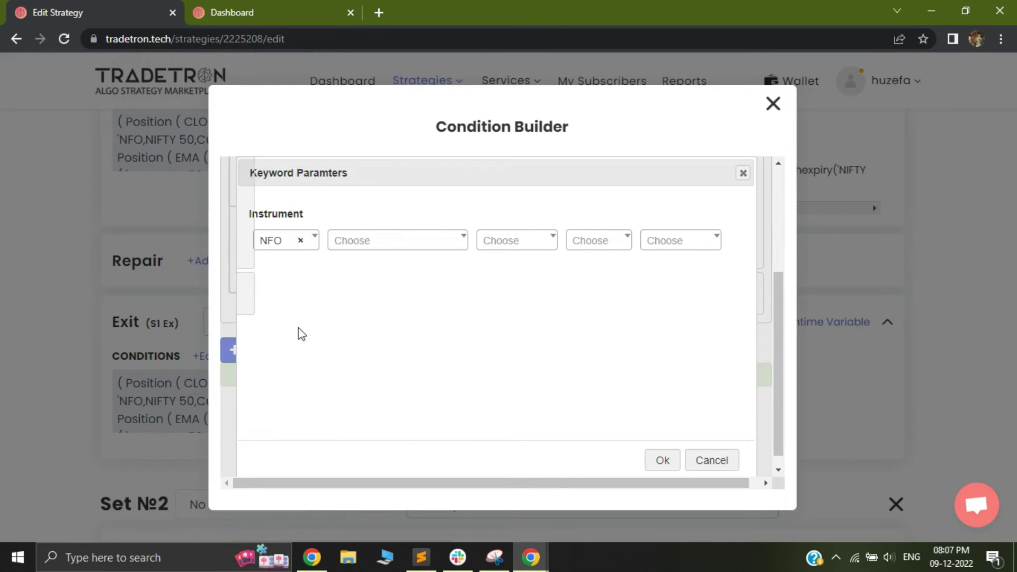
pyautogui.click(386, 239)
pyautogui.write('nif')
pyautogui.press('Return')
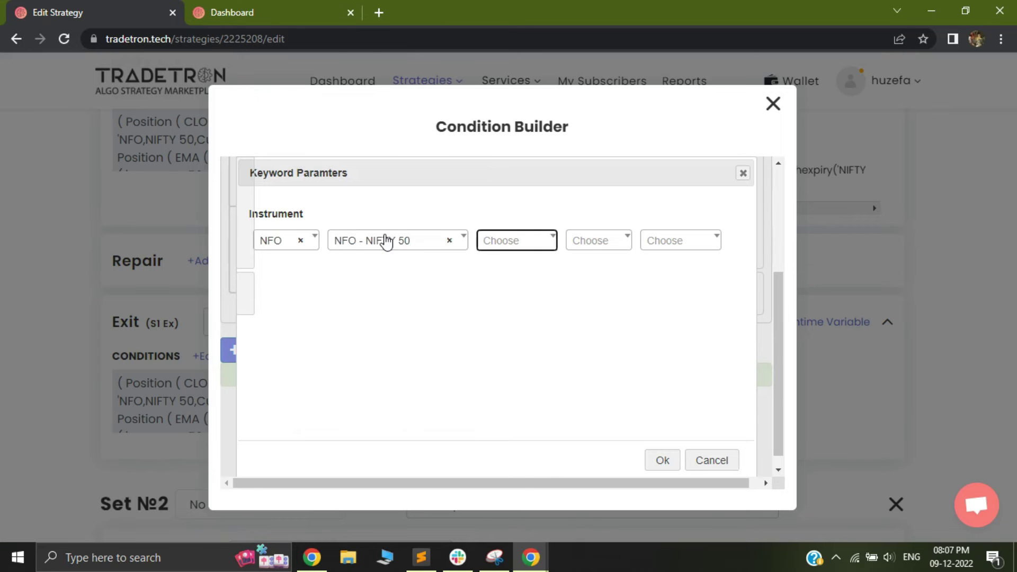
pyautogui.press('Tab')
pyautogui.press('Tab')
pyautogui.press('Tab')
pyautogui.press('Return')
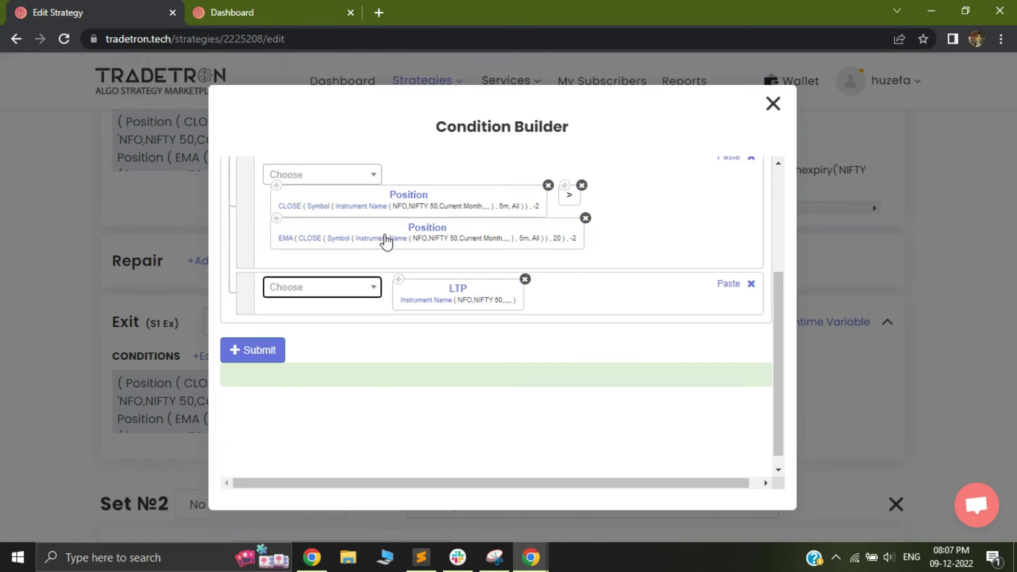
# - Compare LTP as less than Get Runtime variable 'low' and generate the expression
pyautogui.click(345, 285)
pyautogui.write('<')
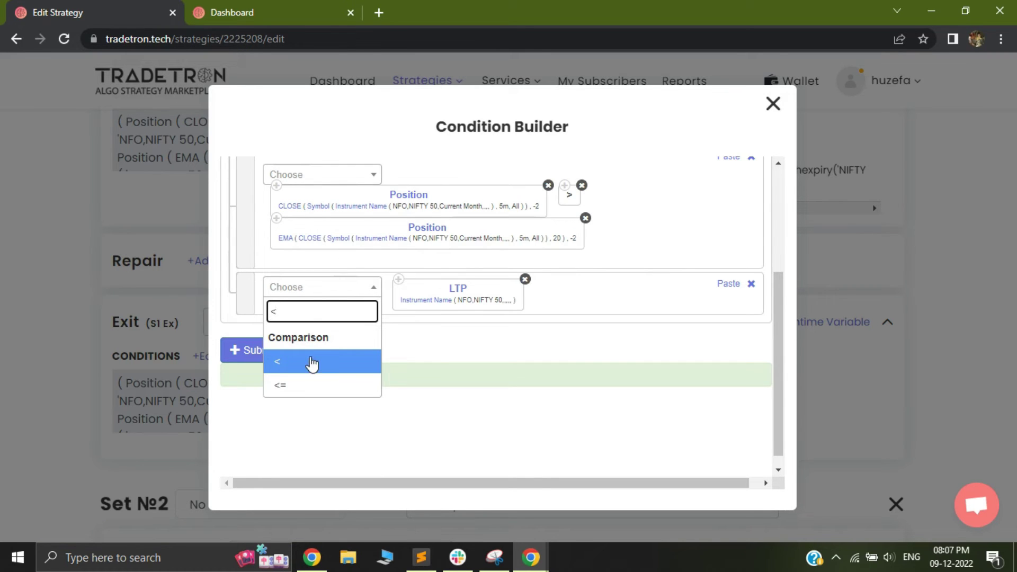
pyautogui.click(311, 365)
pyautogui.click(331, 288)
pyautogui.write('get')
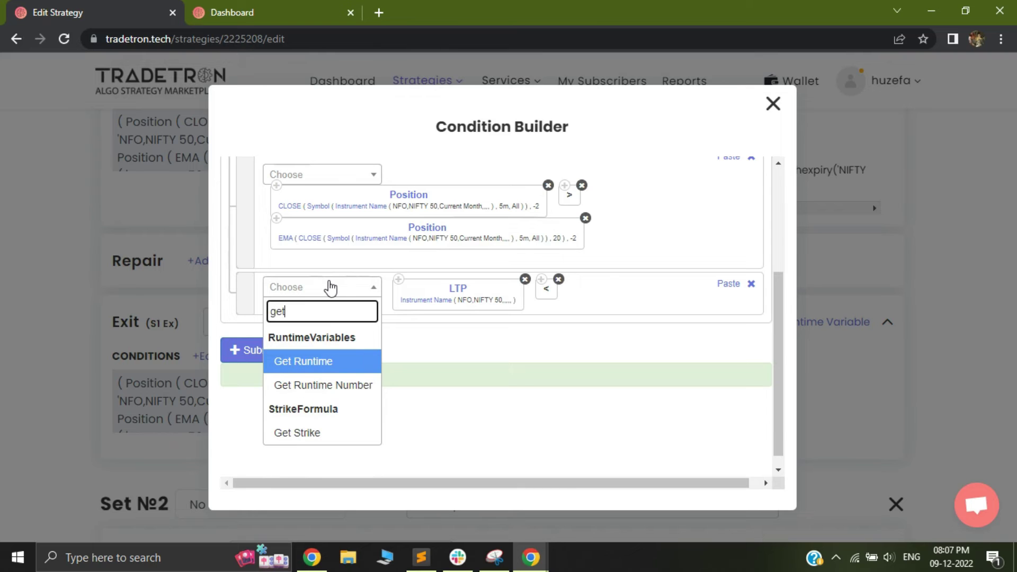
pyautogui.click(310, 365)
pyautogui.click(464, 245)
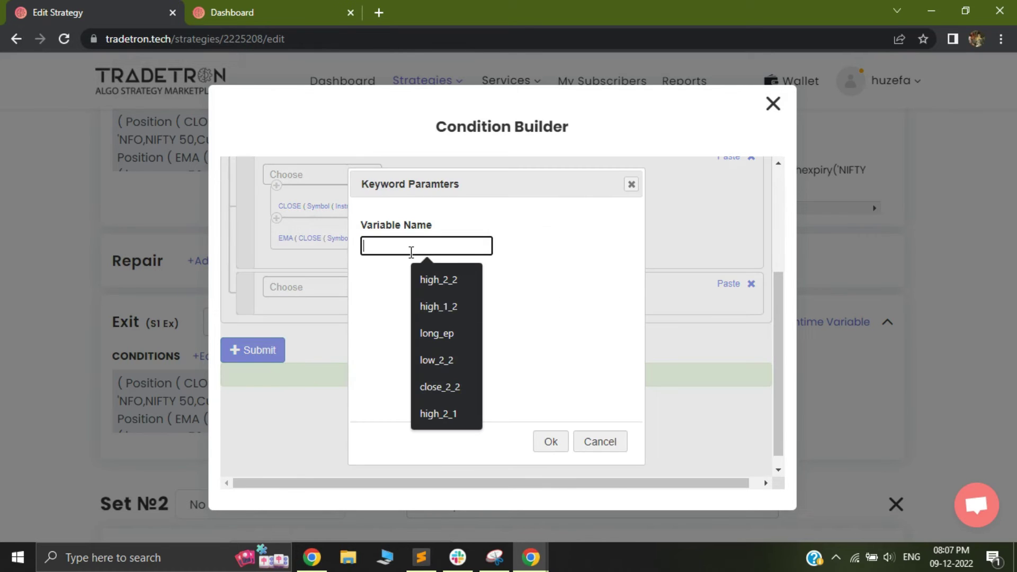
pyautogui.write('hi')
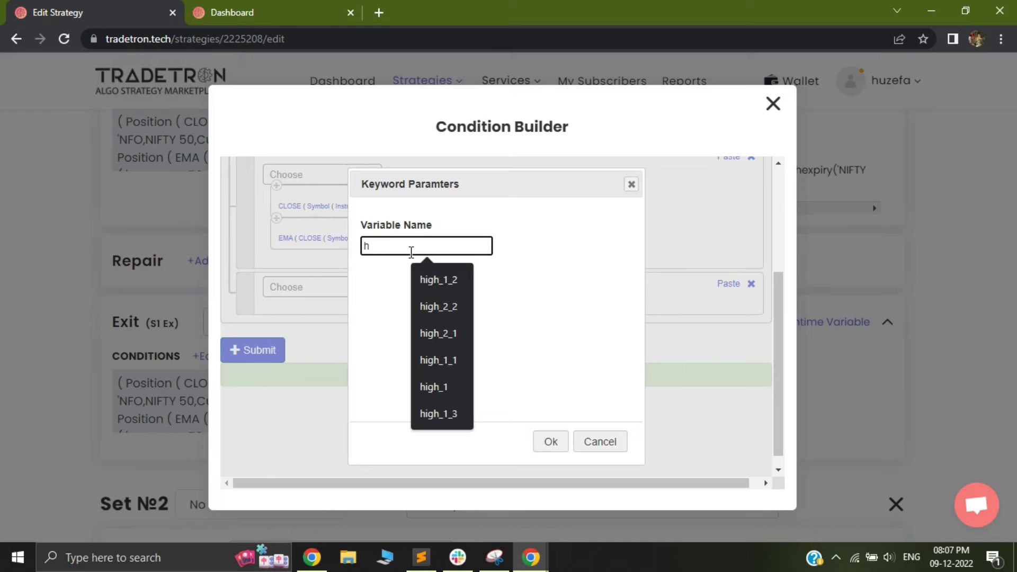
pyautogui.press('BackSpace')
pyautogui.write('low')
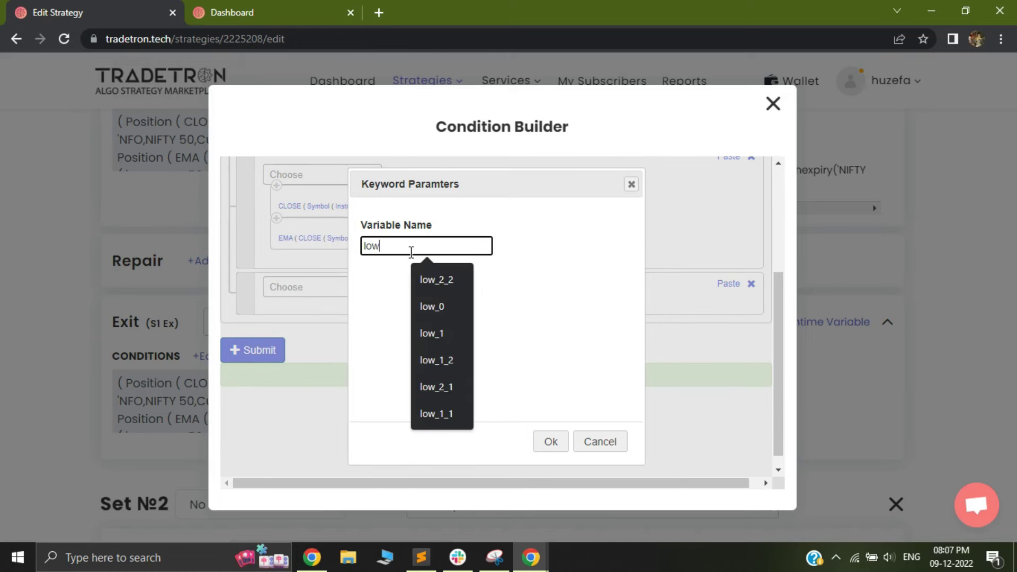
pyautogui.click(550, 445)
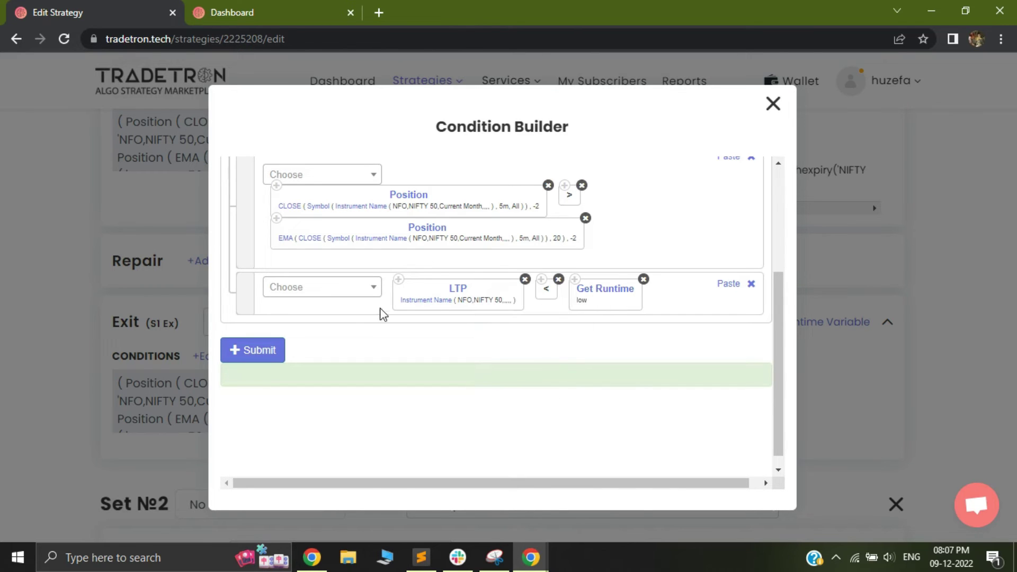
pyautogui.click(249, 352)
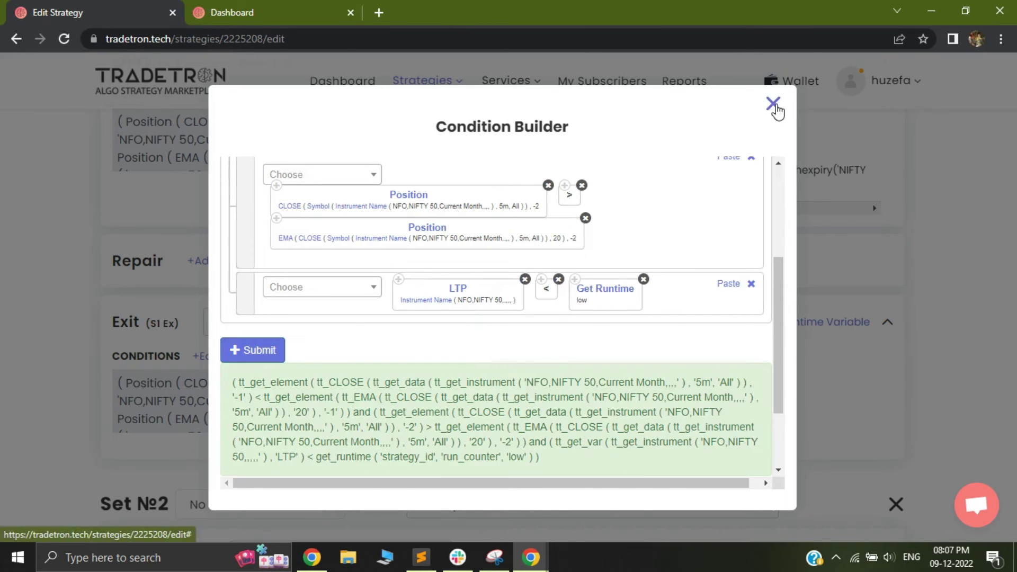
# - Close the exit builder, then review the Entry's low and high variables and close the list
pyautogui.click(773, 105)
pyautogui.scroll(-3, 710, 195)
pyautogui.scroll(5, 717, 247)
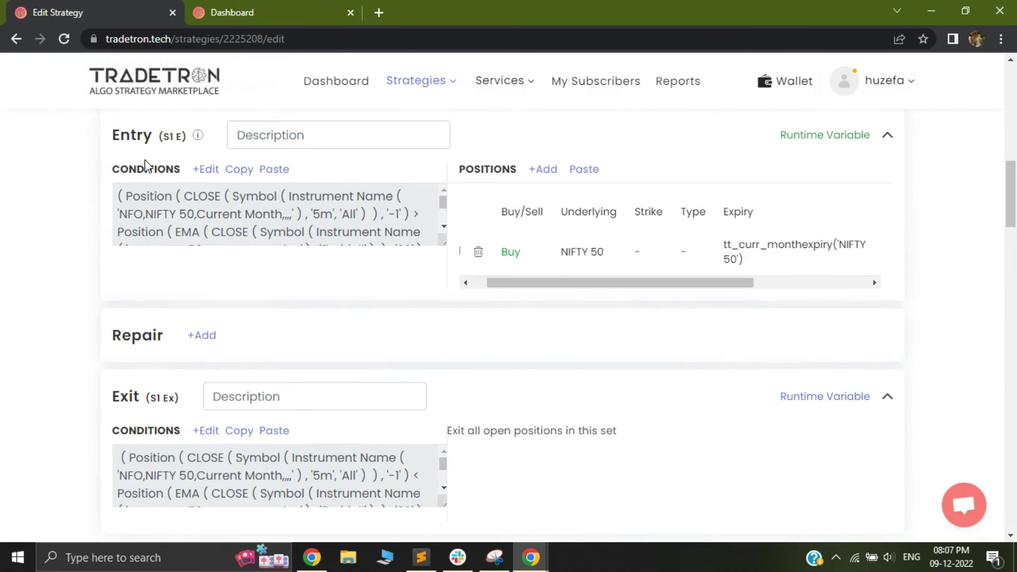
pyautogui.moveTo(129, 168); pyautogui.dragTo(181, 170)
pyautogui.moveTo(578, 282); pyautogui.dragTo(614, 287)
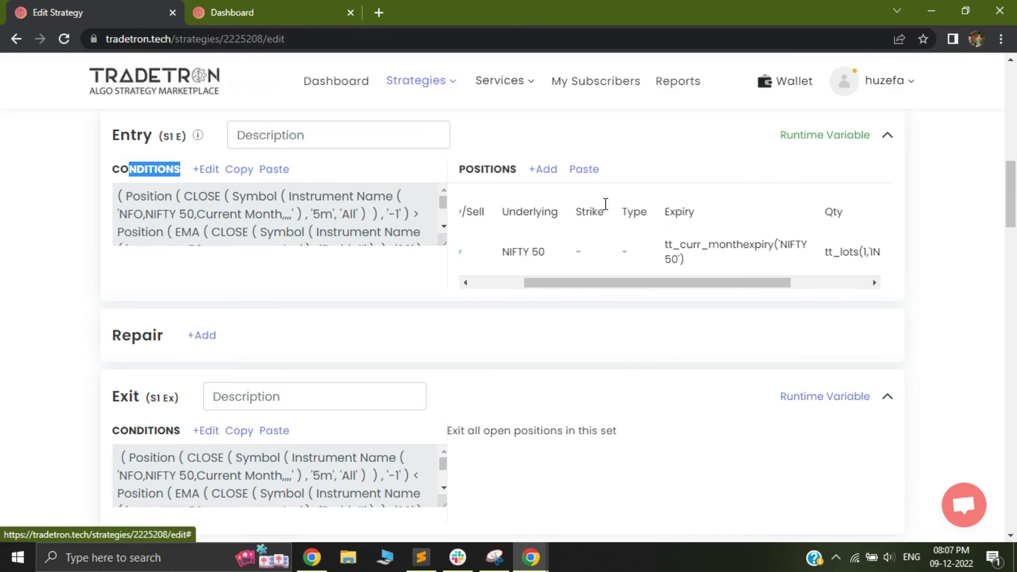
pyautogui.click(814, 136)
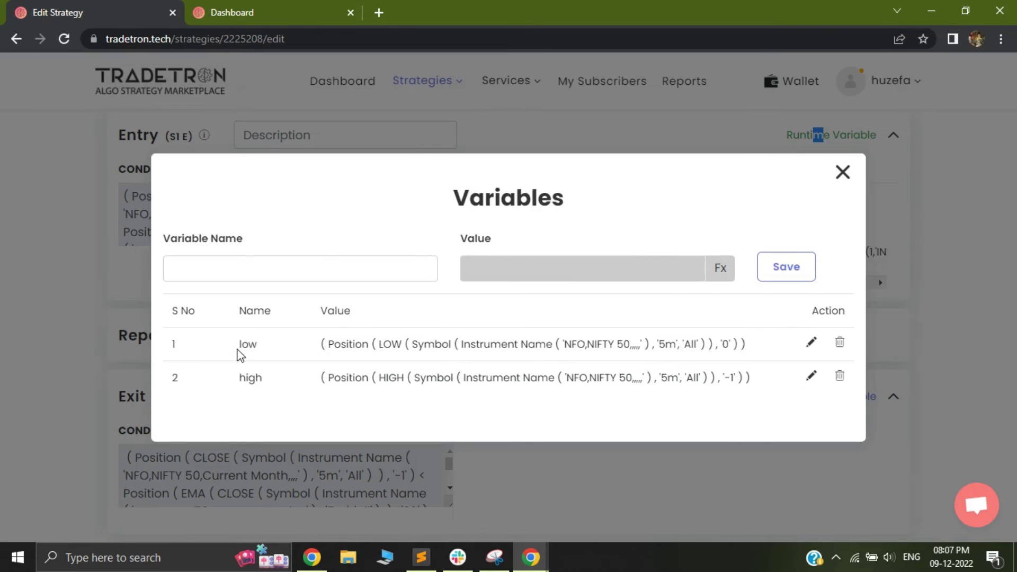
pyautogui.moveTo(237, 351); pyautogui.dragTo(761, 351)
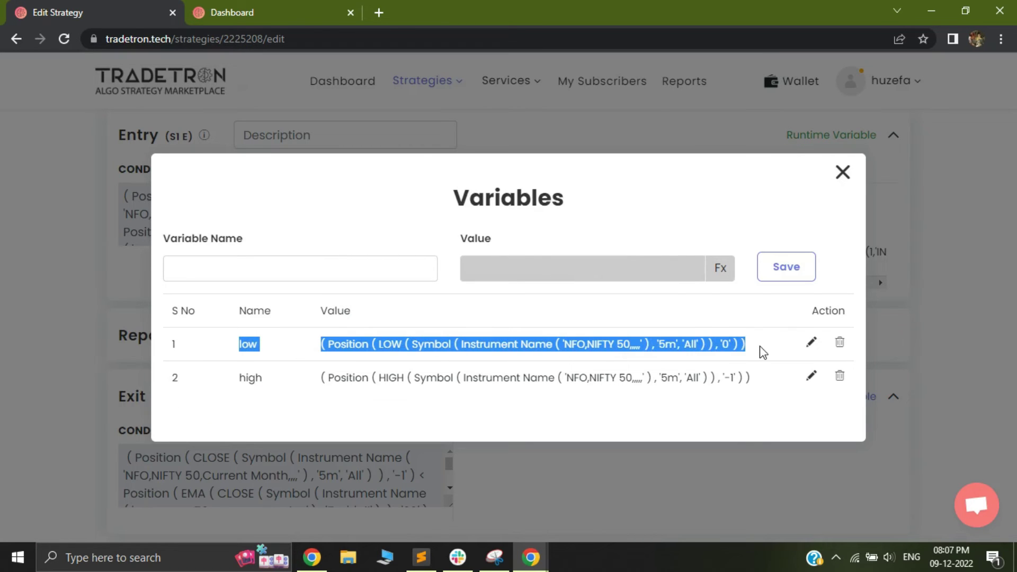
pyautogui.click(843, 172)
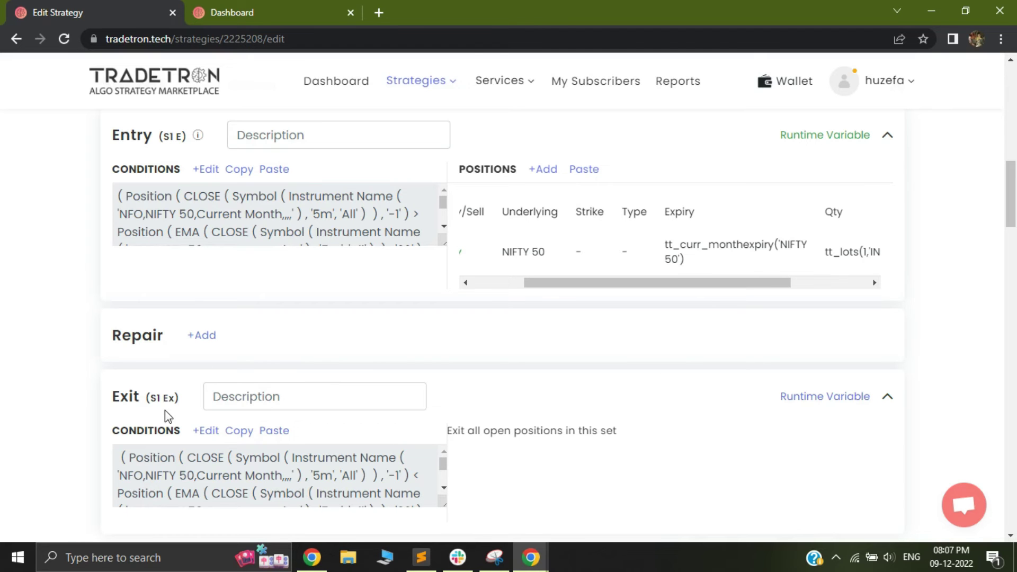
pyautogui.click(205, 436)
pyautogui.scroll(-2, 588, 350)
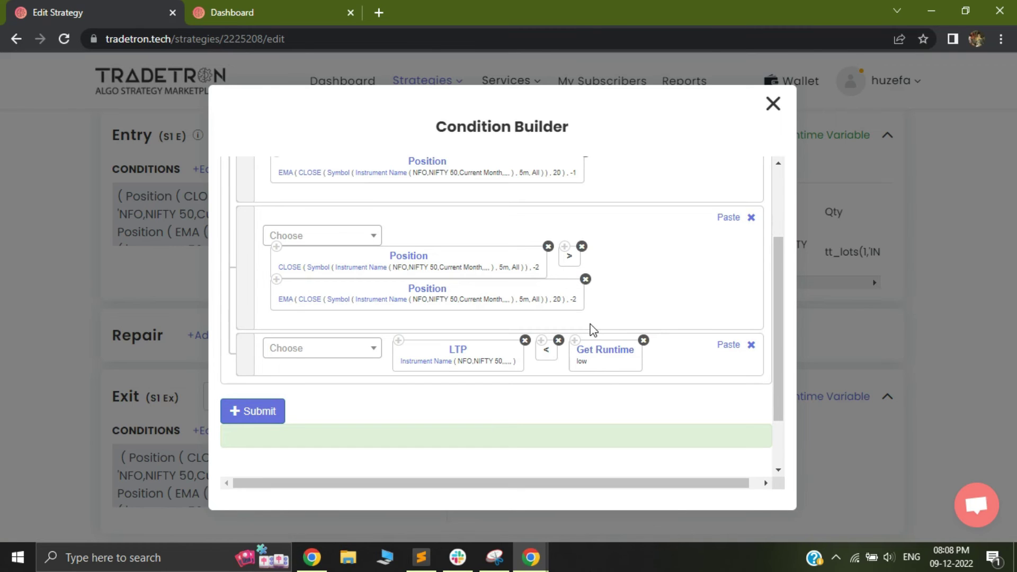
pyautogui.click(773, 103)
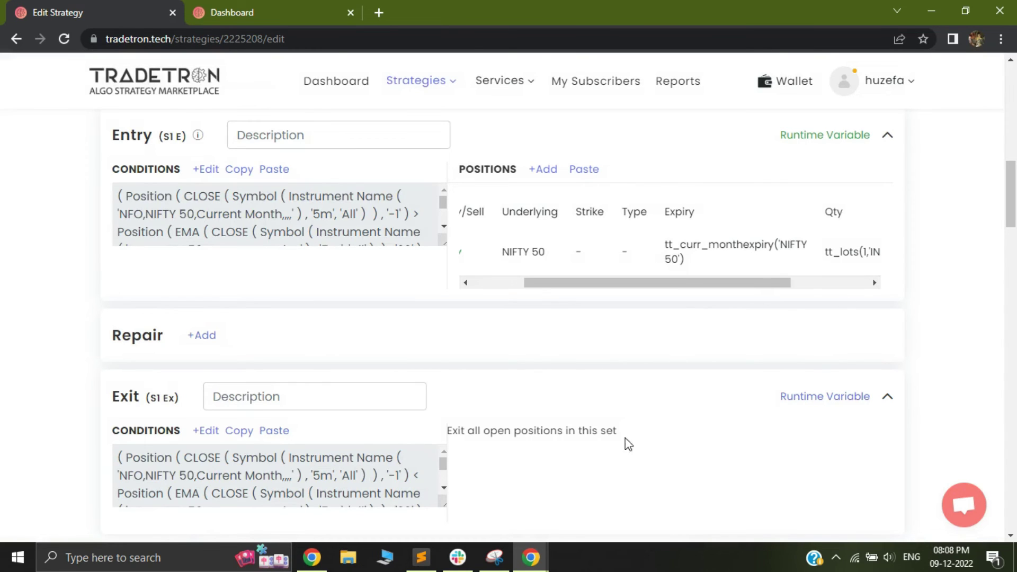
pyautogui.moveTo(111, 405); pyautogui.dragTo(188, 406)
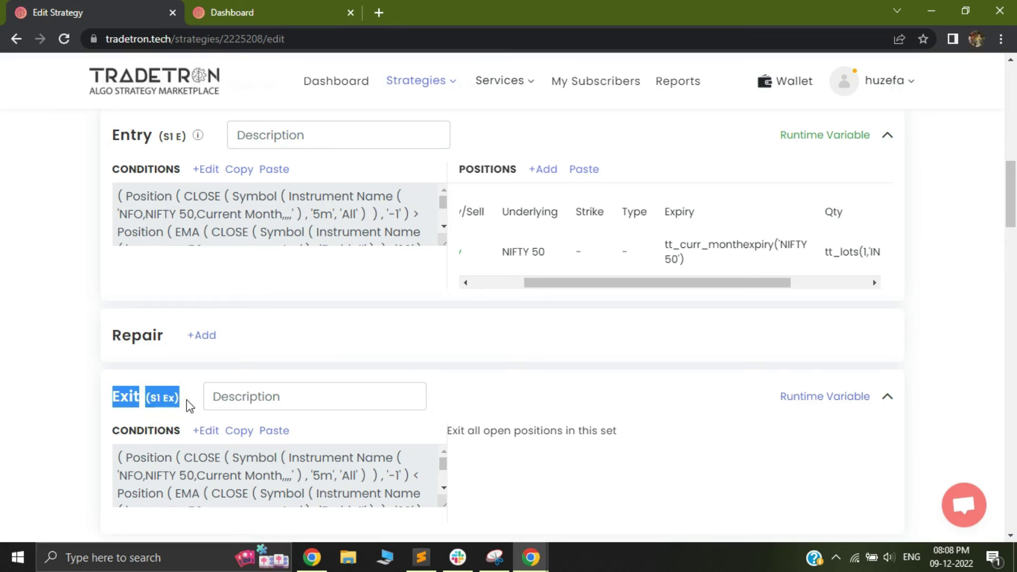
# - Save an Exit runtime variable 'low' with the value Number 0
pyautogui.click(819, 403)
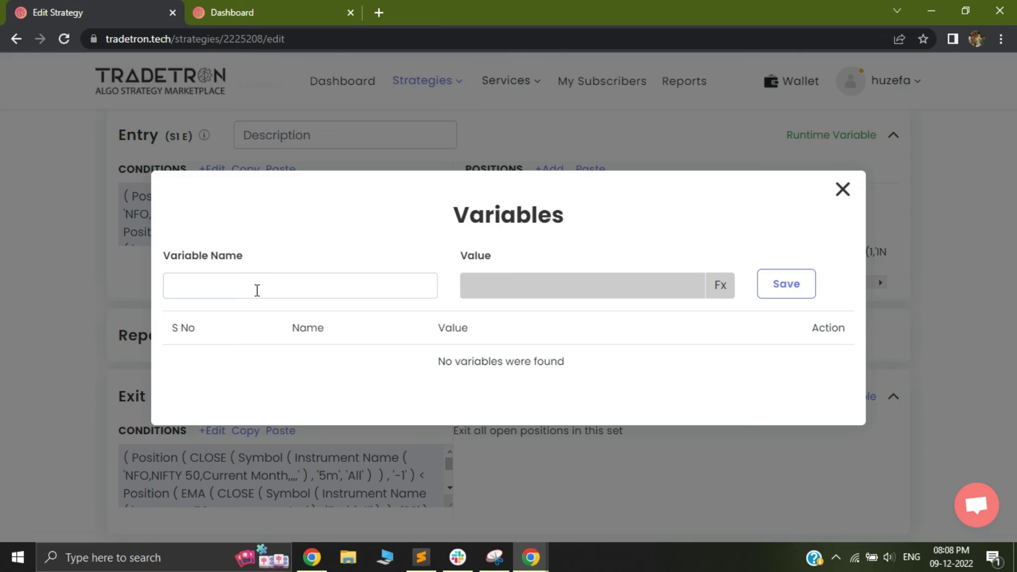
pyautogui.click(257, 290)
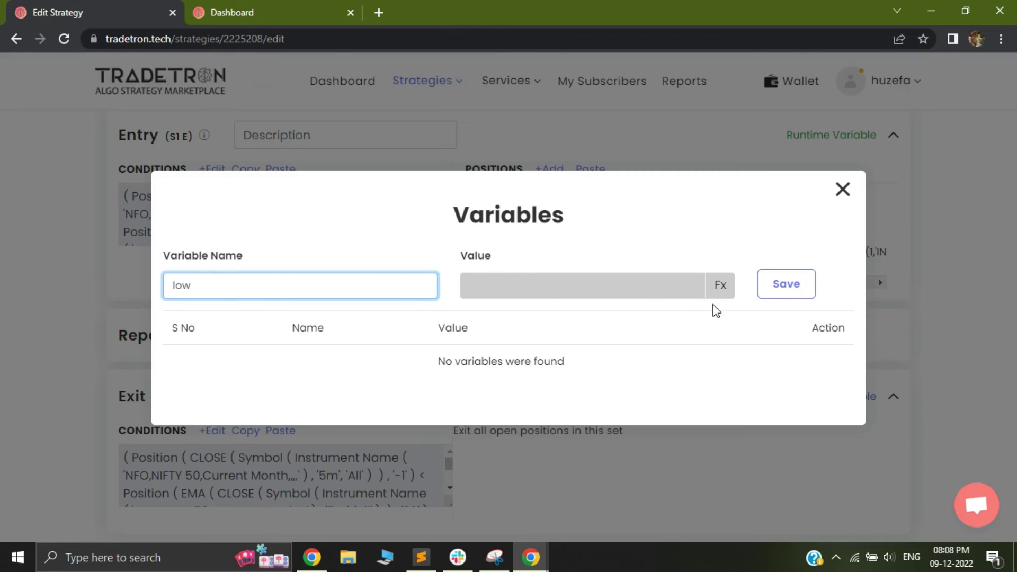
pyautogui.click(720, 285)
pyautogui.click(259, 209)
pyautogui.write('num')
pyautogui.click(238, 371)
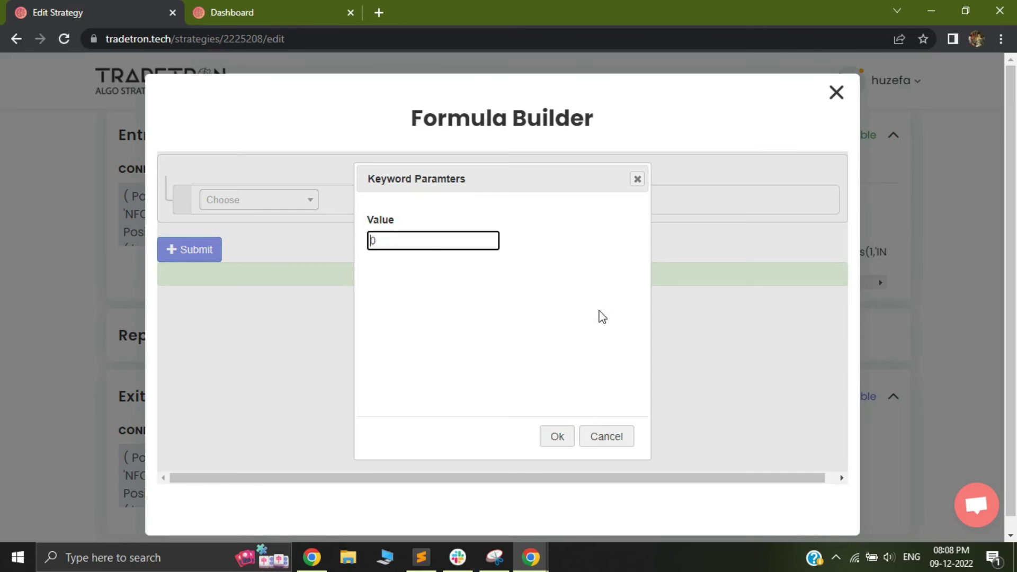
pyautogui.write('0')
pyautogui.click(562, 435)
pyautogui.click(180, 260)
pyautogui.click(837, 93)
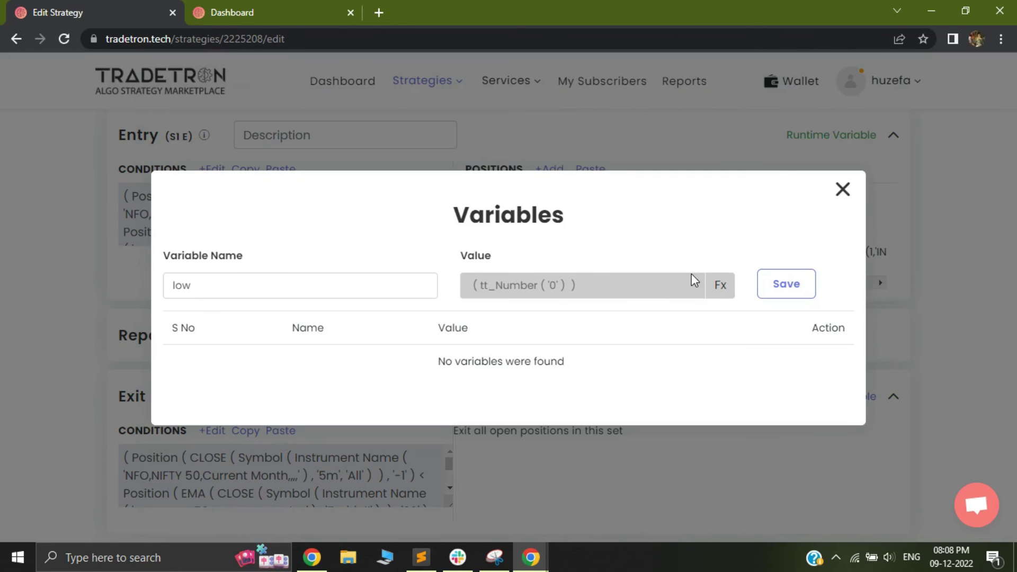
pyautogui.click(777, 289)
# - Save a second Exit variable 'high' as Number 0 and close the variables list
pyautogui.click(257, 288)
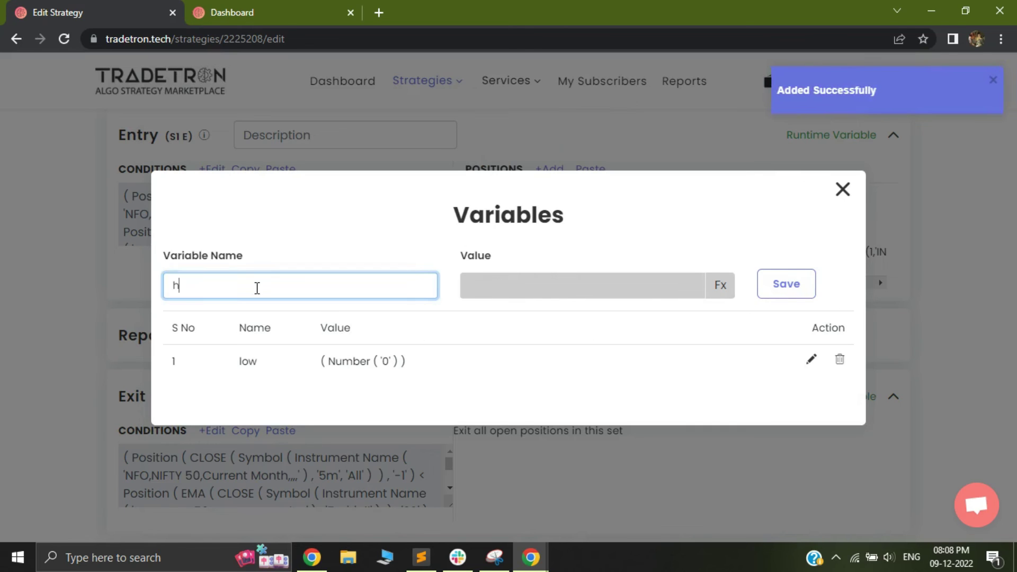
pyautogui.click(721, 286)
pyautogui.click(281, 204)
pyautogui.write('num')
pyautogui.click(246, 362)
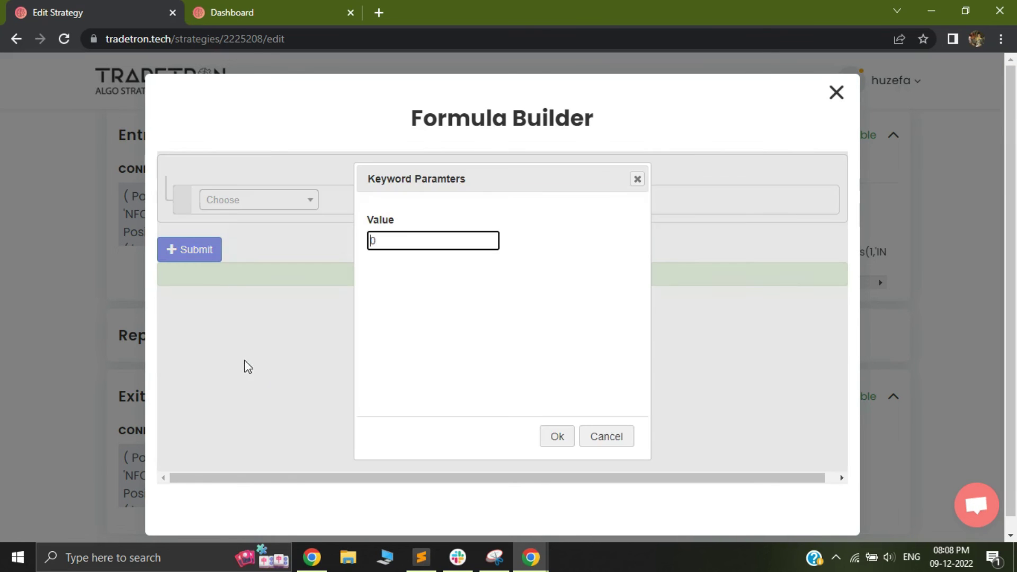
pyautogui.click(550, 436)
pyautogui.click(179, 273)
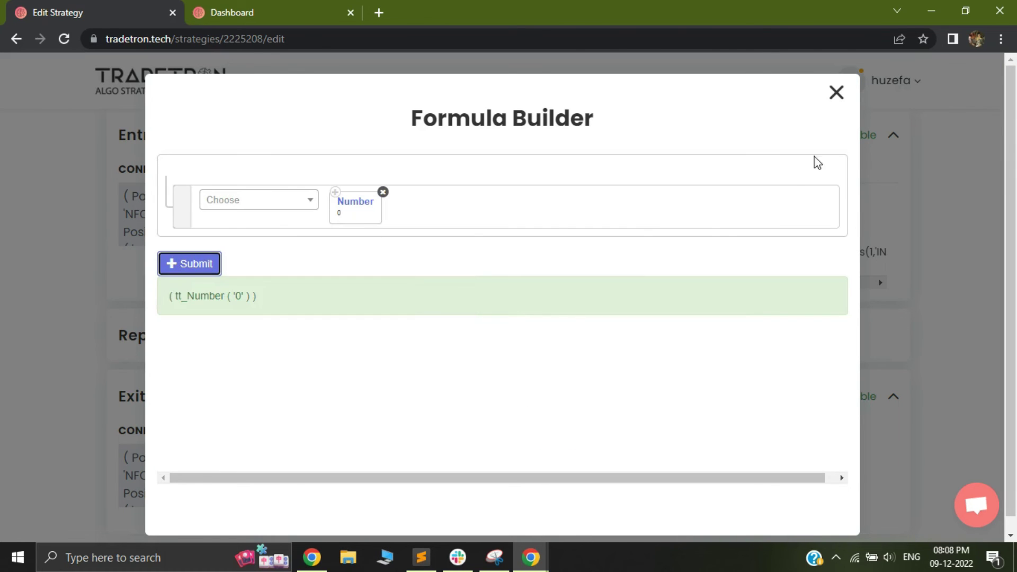
pyautogui.click(836, 92)
pyautogui.click(769, 284)
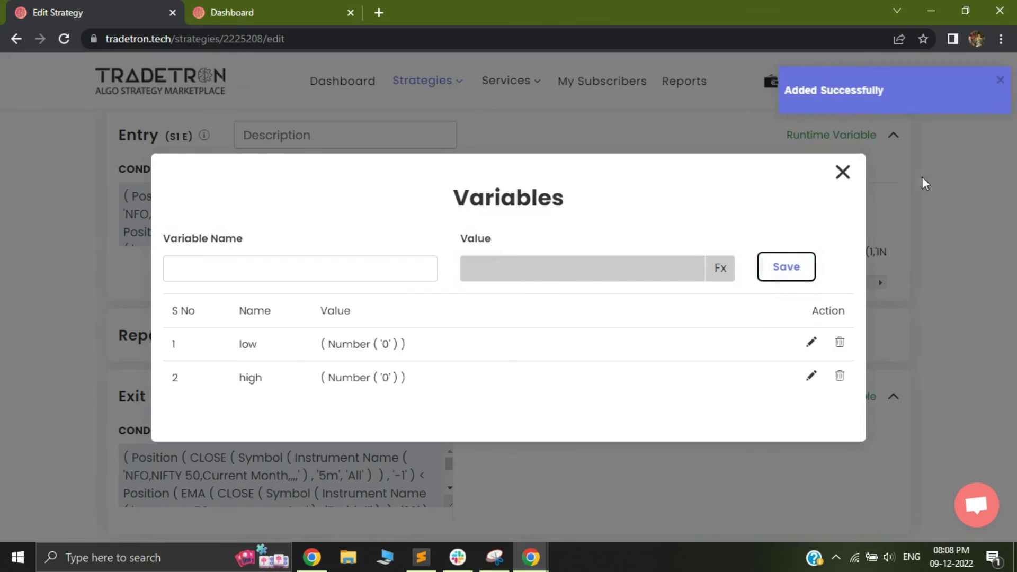
pyautogui.click(842, 187)
pyautogui.scroll(-1, 655, 382)
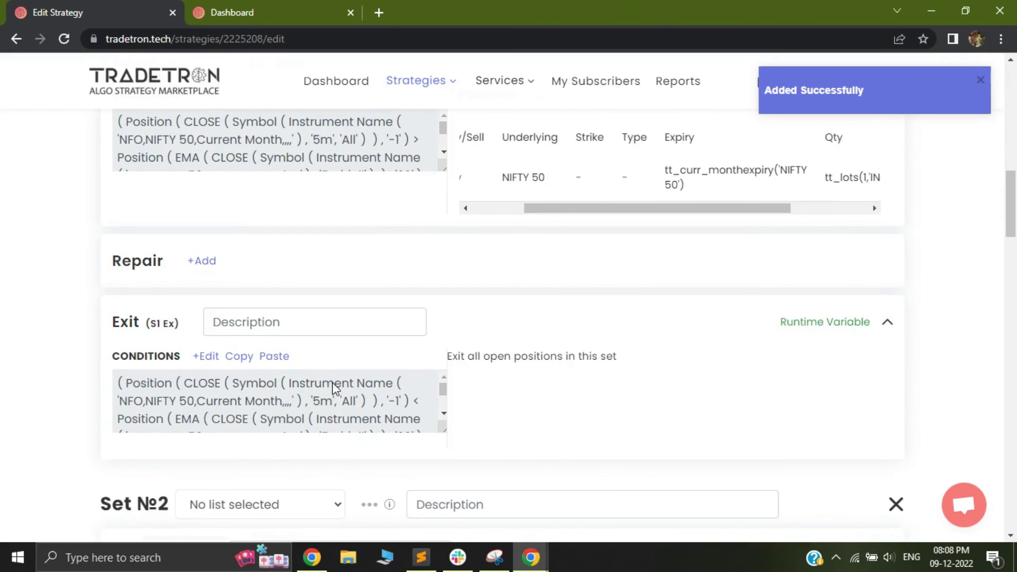
pyautogui.scroll(1, 381, 393)
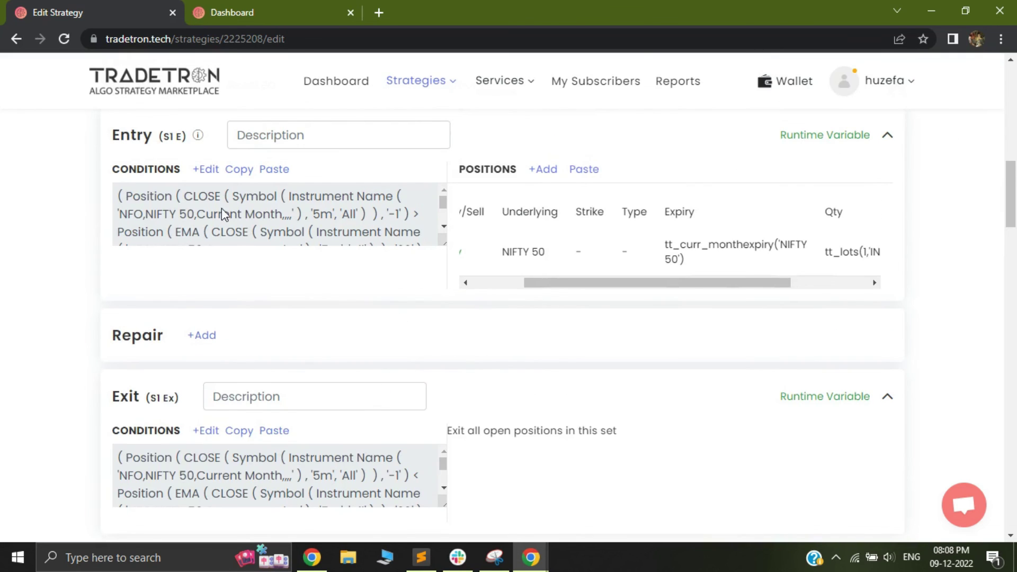
pyautogui.moveTo(122, 135); pyautogui.dragTo(209, 139)
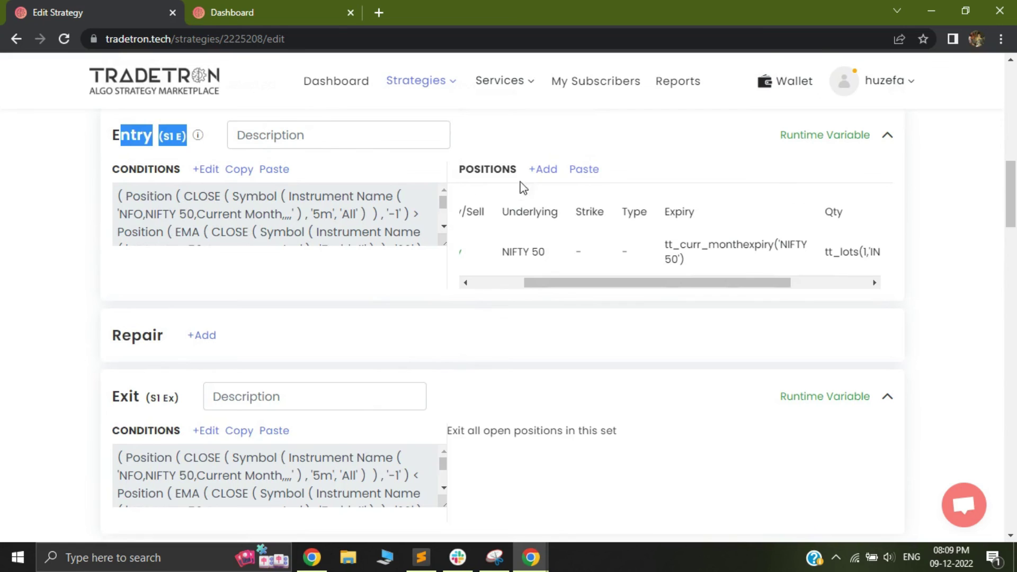
pyautogui.moveTo(475, 169); pyautogui.dragTo(519, 173)
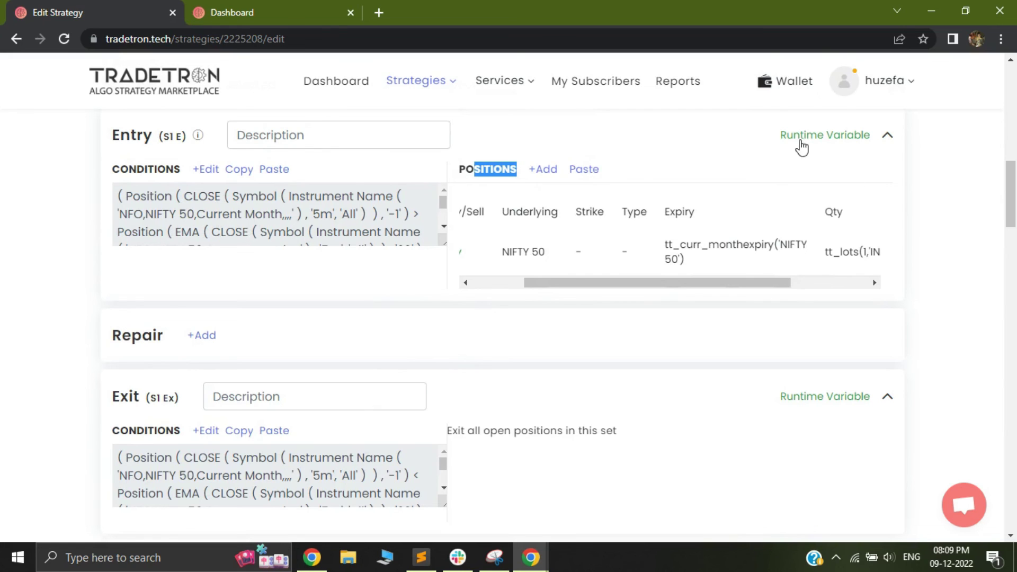
pyautogui.moveTo(775, 138); pyautogui.dragTo(872, 144)
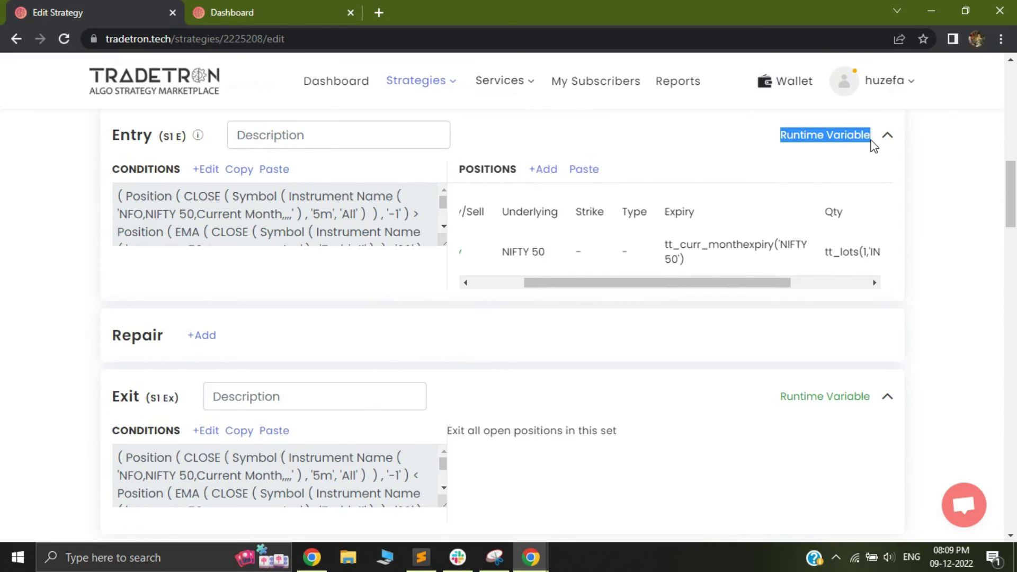
pyautogui.scroll(1, 177, 386)
pyautogui.scroll(-2, 199, 404)
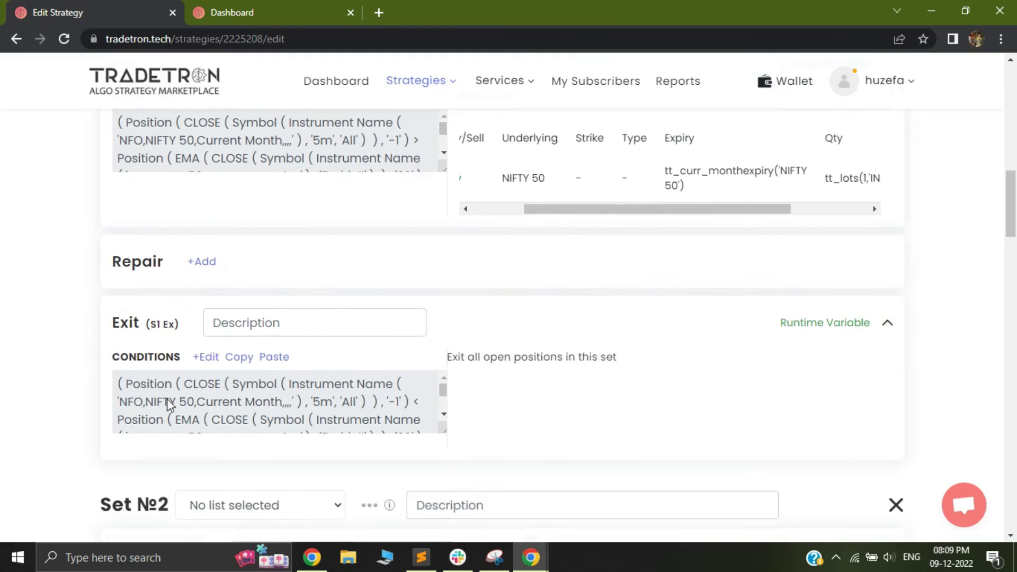
pyautogui.moveTo(116, 322); pyautogui.dragTo(178, 330)
pyautogui.moveTo(773, 325); pyautogui.dragTo(873, 342)
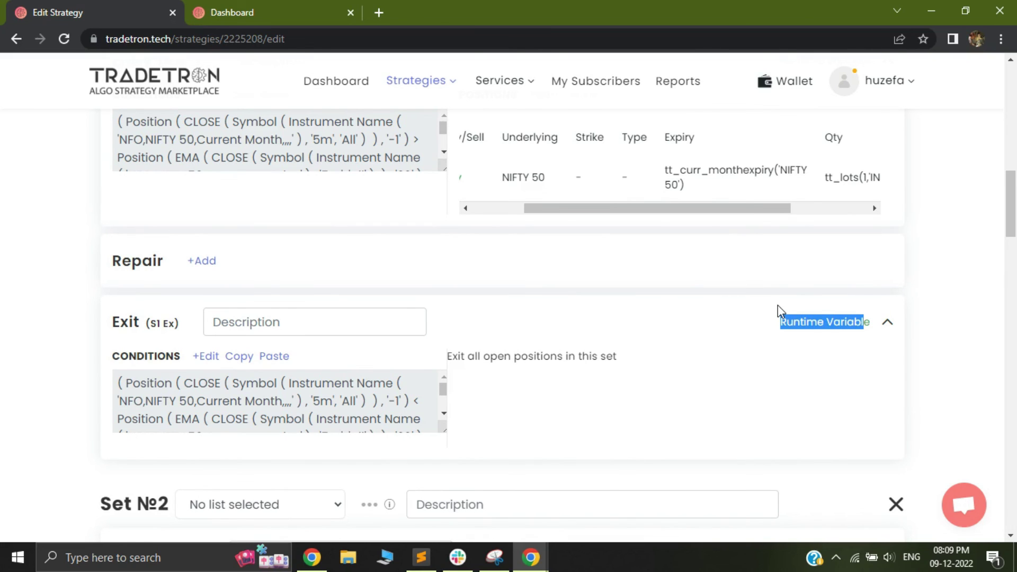
pyautogui.scroll(-4, 779, 323)
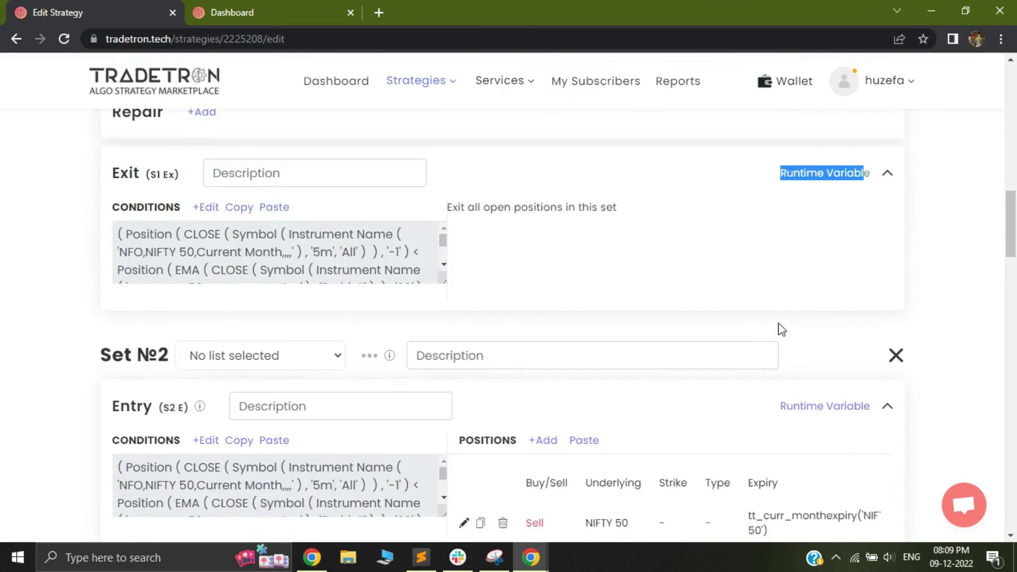
pyautogui.moveTo(110, 331); pyautogui.dragTo(252, 380)
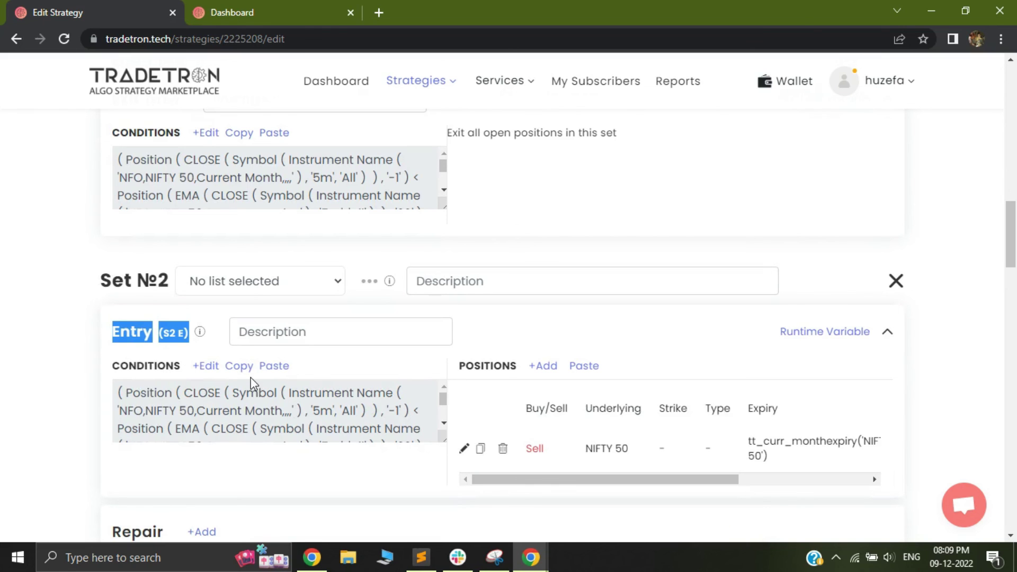
pyautogui.click(825, 334)
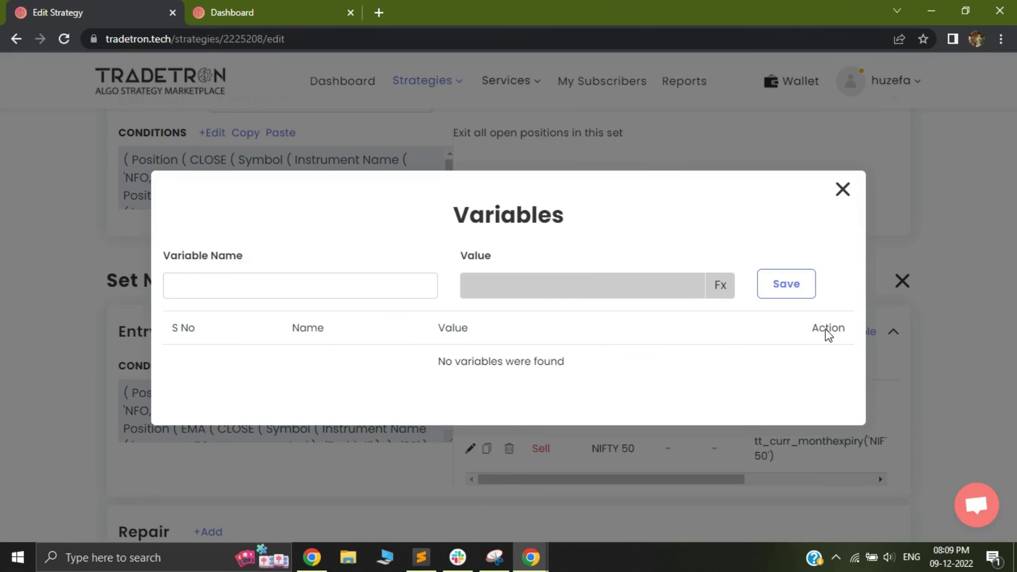
pyautogui.click(842, 190)
pyautogui.scroll(-4, 714, 345)
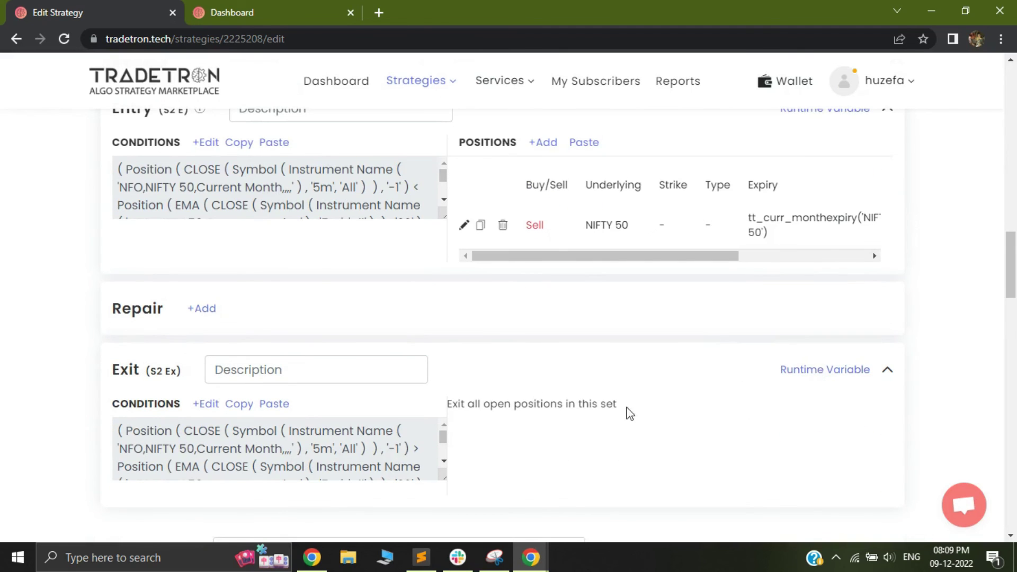
pyautogui.scroll(10, 630, 413)
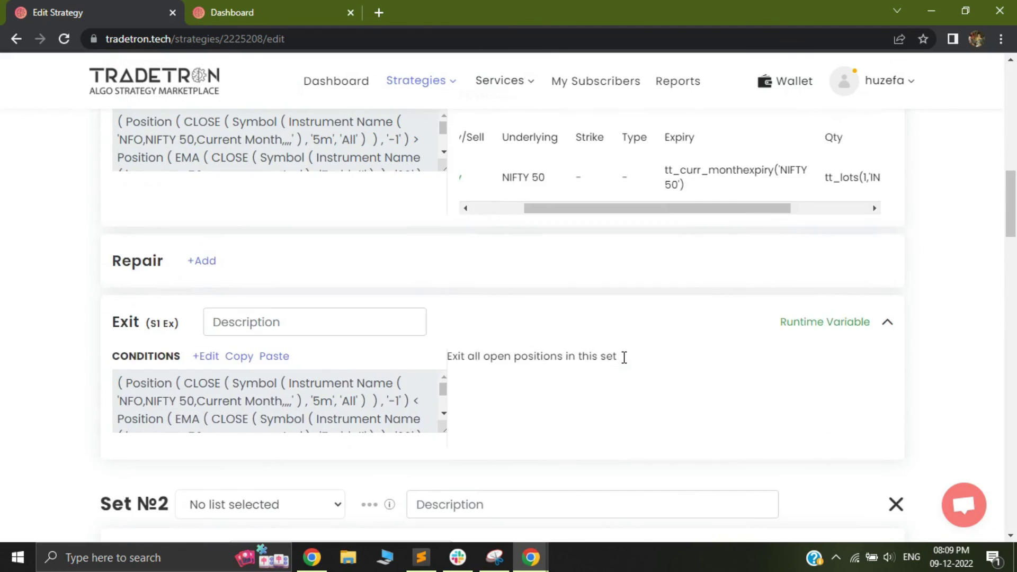
pyautogui.scroll(3, 624, 357)
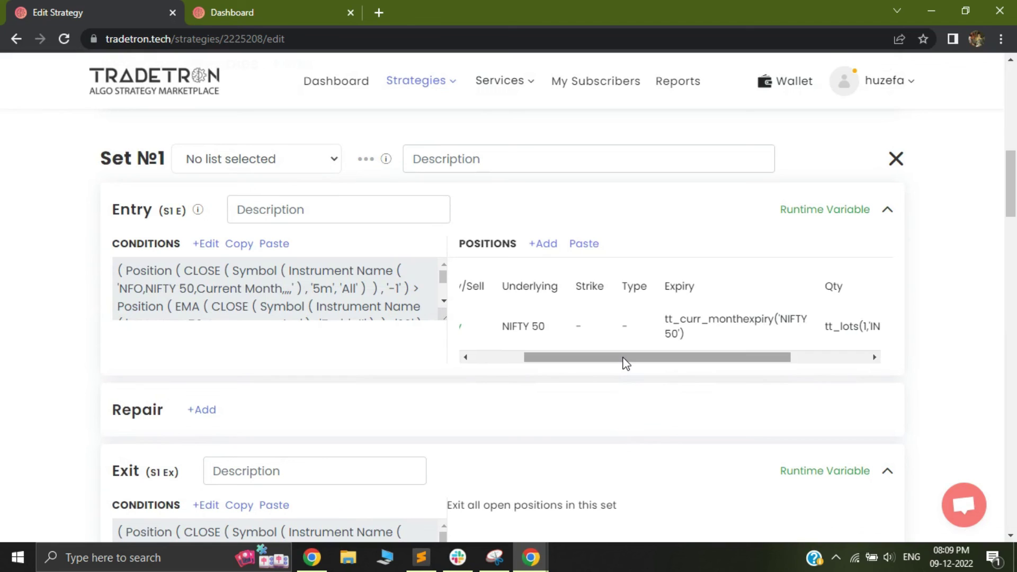